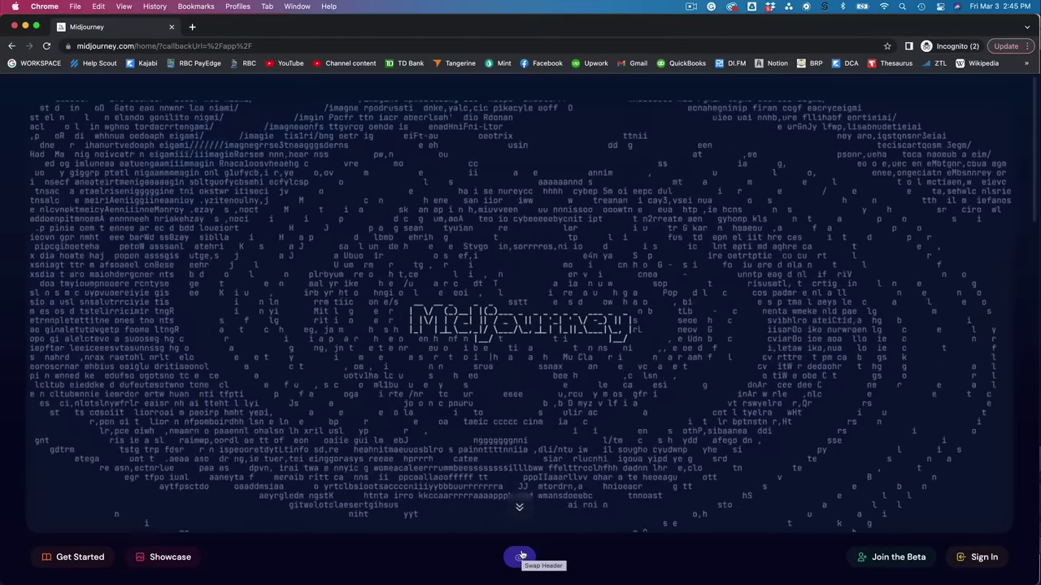
# - Close the signed-out Midjourney window to reveal the signed-in profile gallery of puppy coloring pages
pyautogui.click(15, 27)
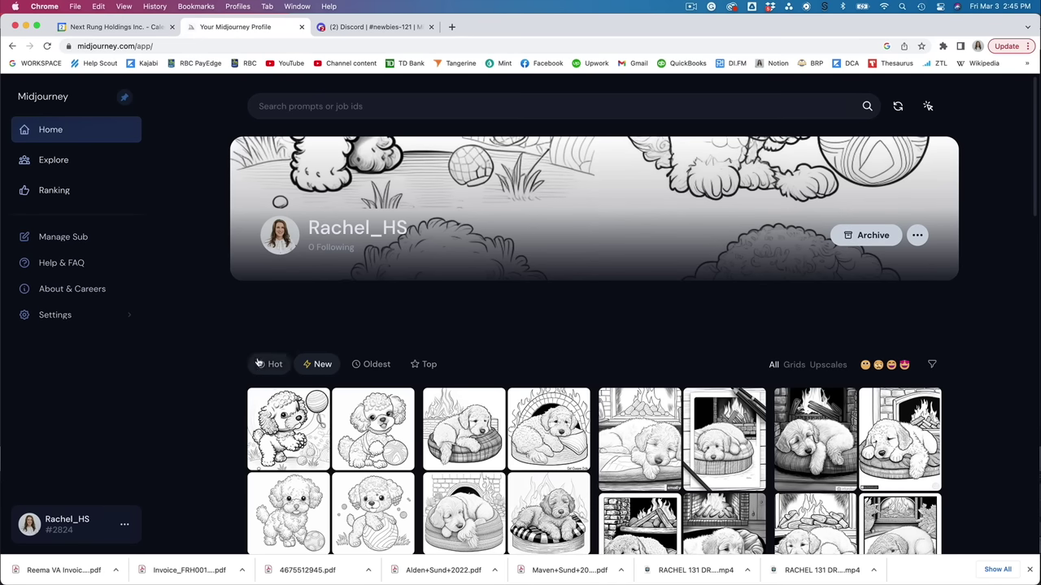
pyautogui.scroll(-2, 258, 363)
pyautogui.scroll(-5, 259, 363)
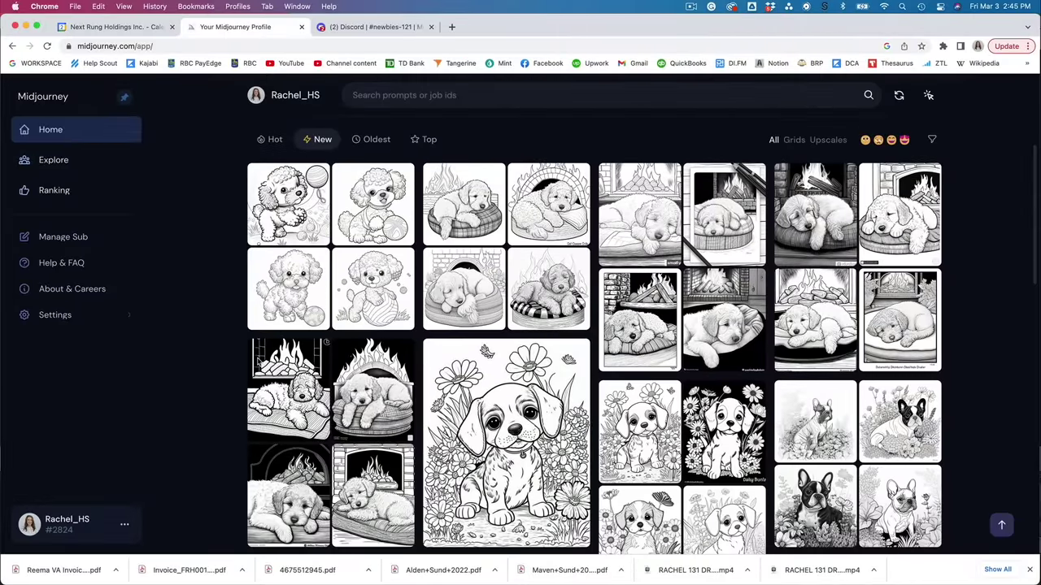
pyautogui.scroll(-1, 258, 362)
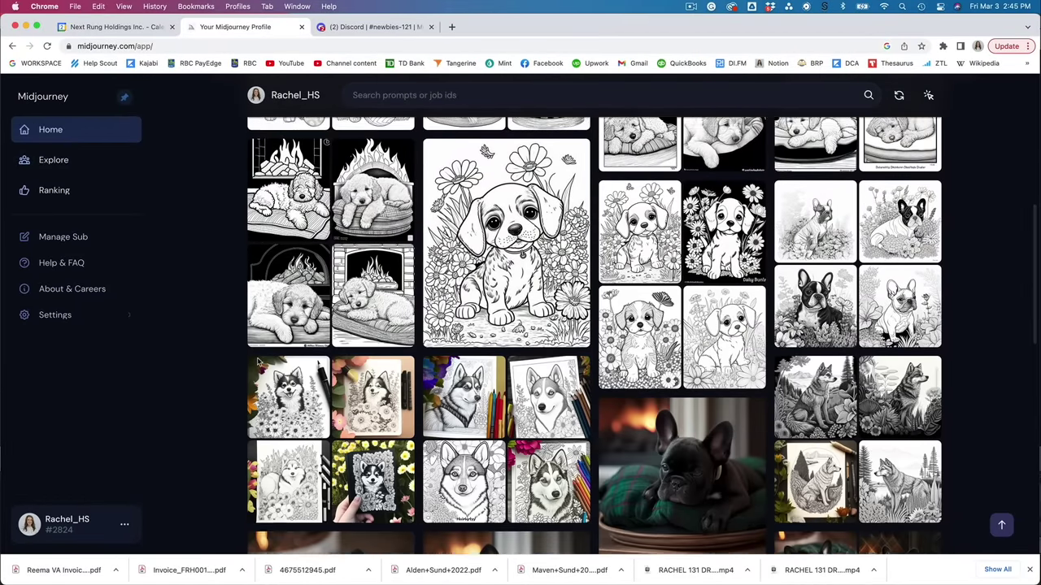
pyautogui.scroll(2, 258, 362)
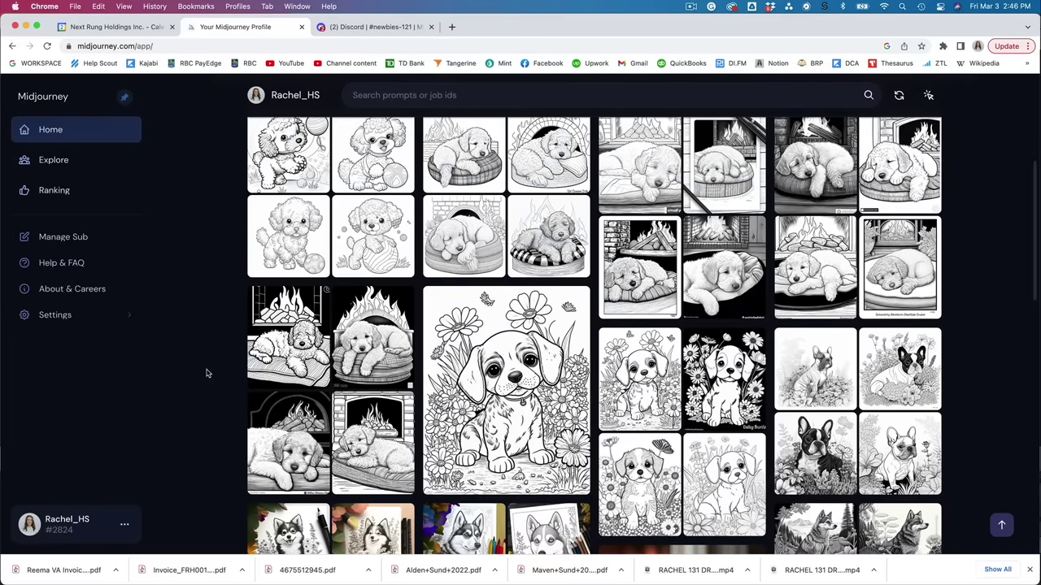
pyautogui.scroll(-2, 206, 373)
pyautogui.scroll(-3, 206, 373)
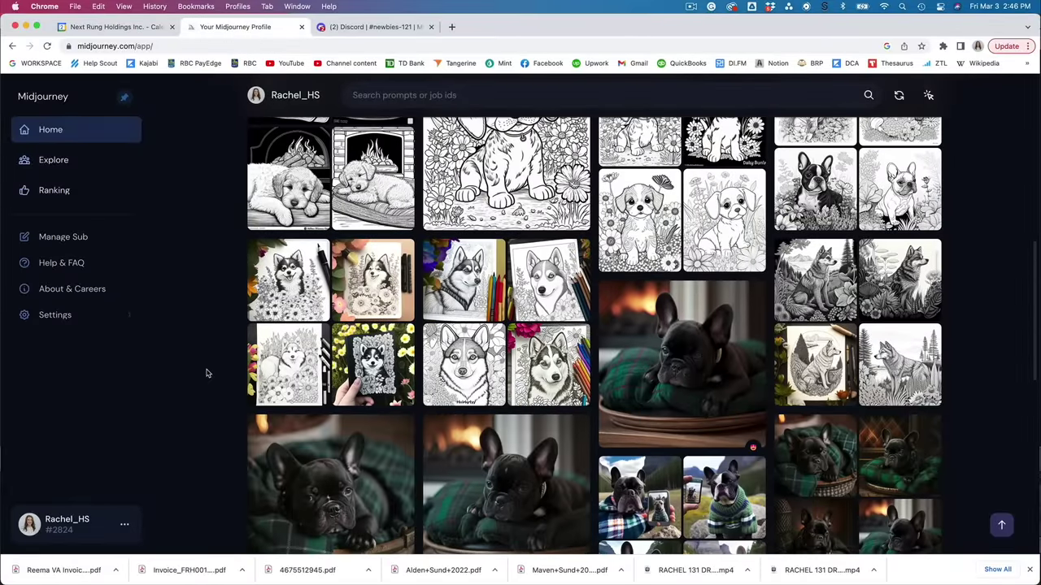
pyautogui.scroll(-3, 206, 373)
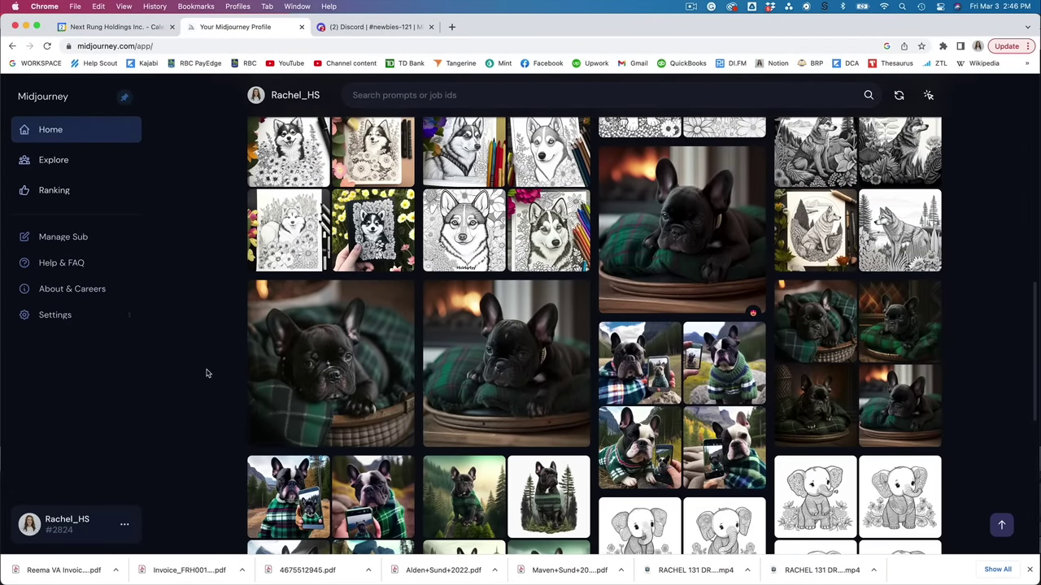
pyautogui.scroll(-1, 357, 340)
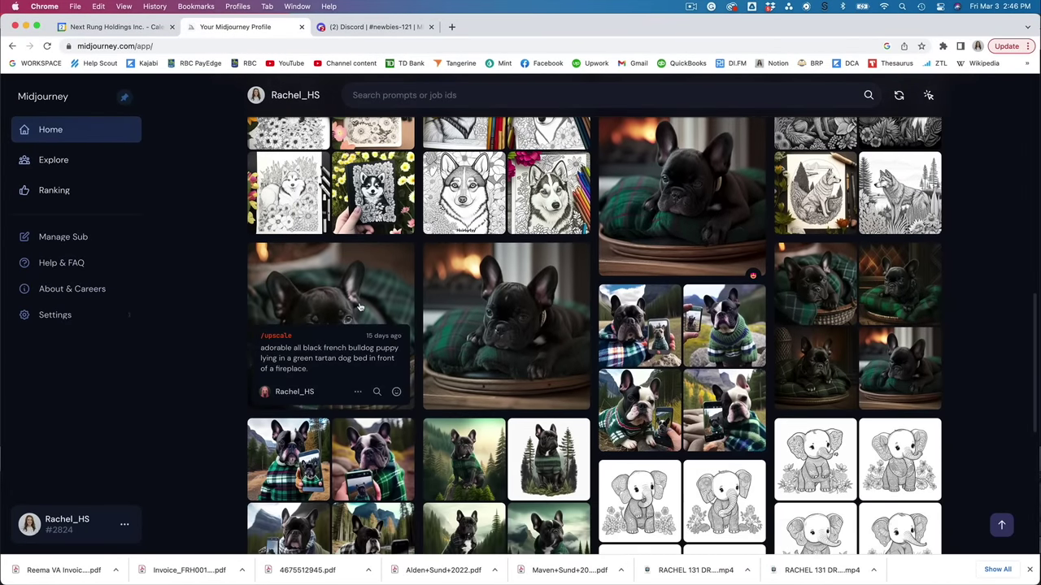
pyautogui.click(359, 302)
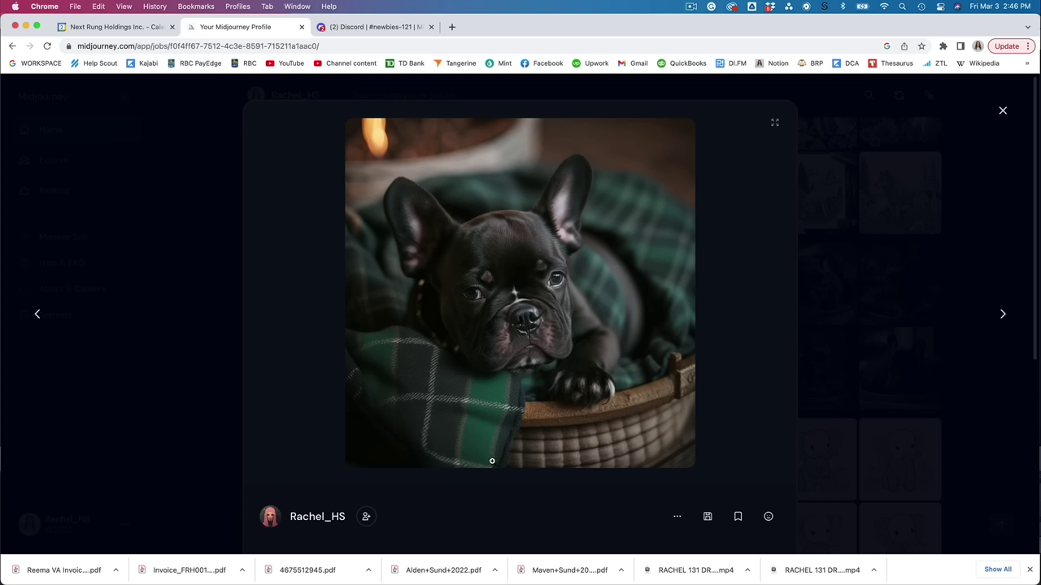
pyautogui.click(1003, 111)
pyautogui.moveTo(385, 342)
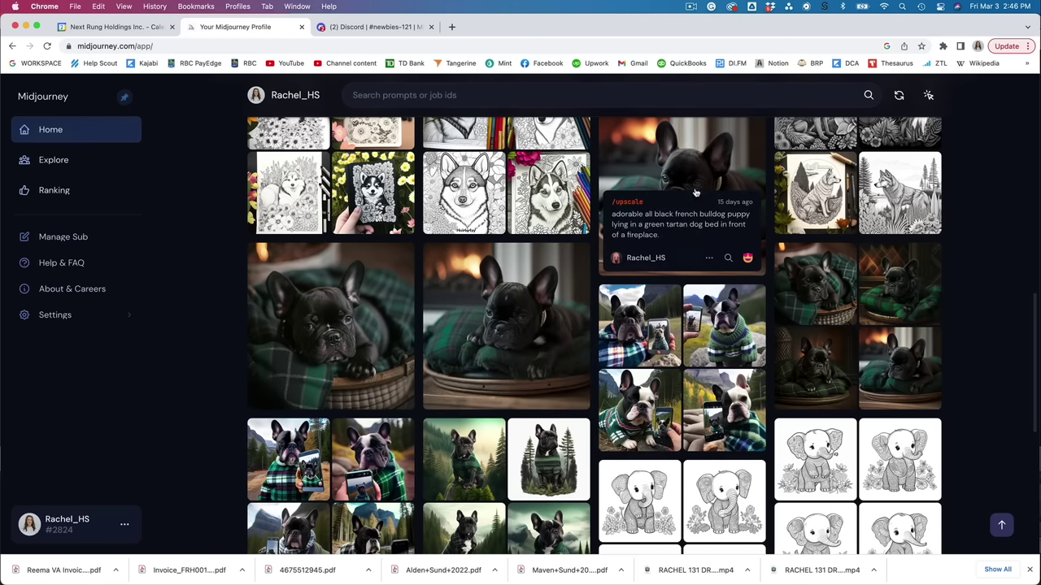
pyautogui.click(566, 297)
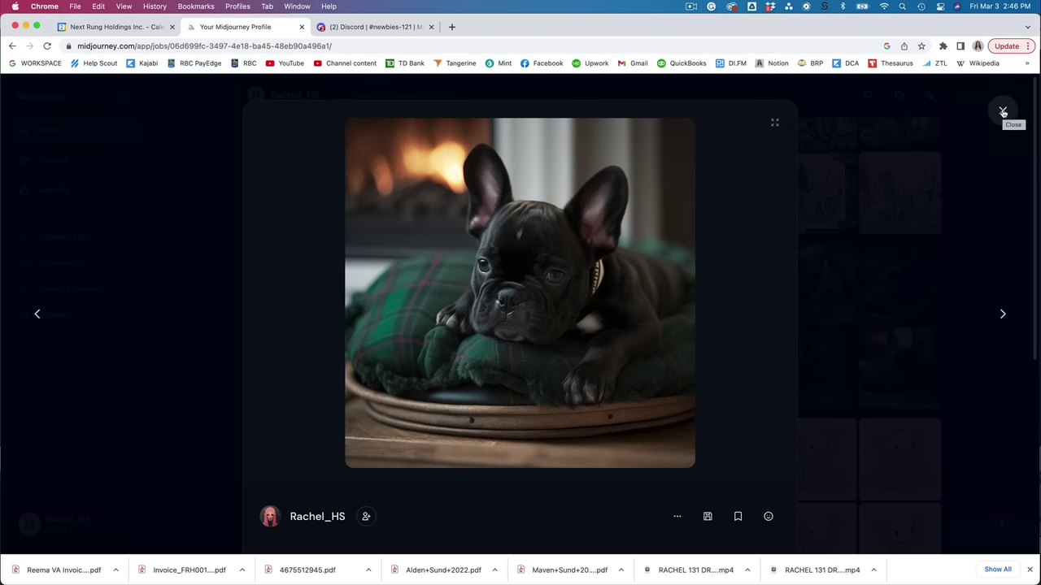
pyautogui.click(1003, 112)
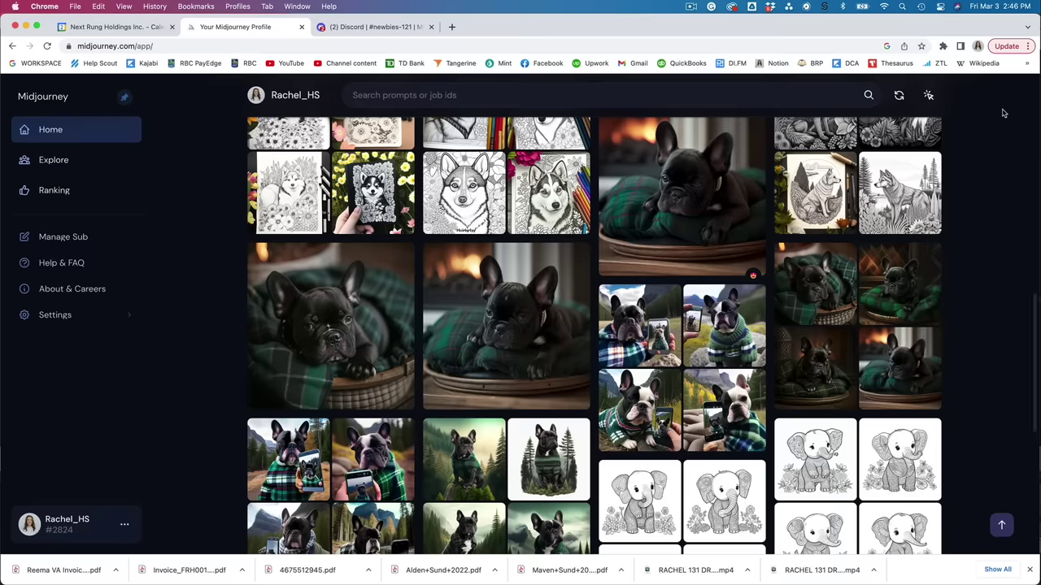
pyautogui.scroll(-10, 683, 390)
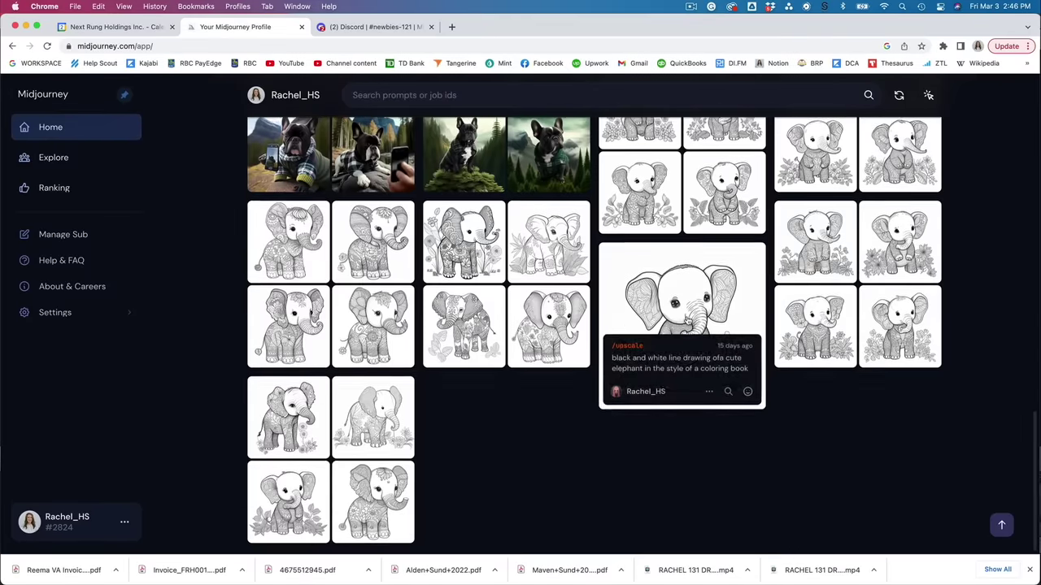
pyautogui.scroll(10, 687, 320)
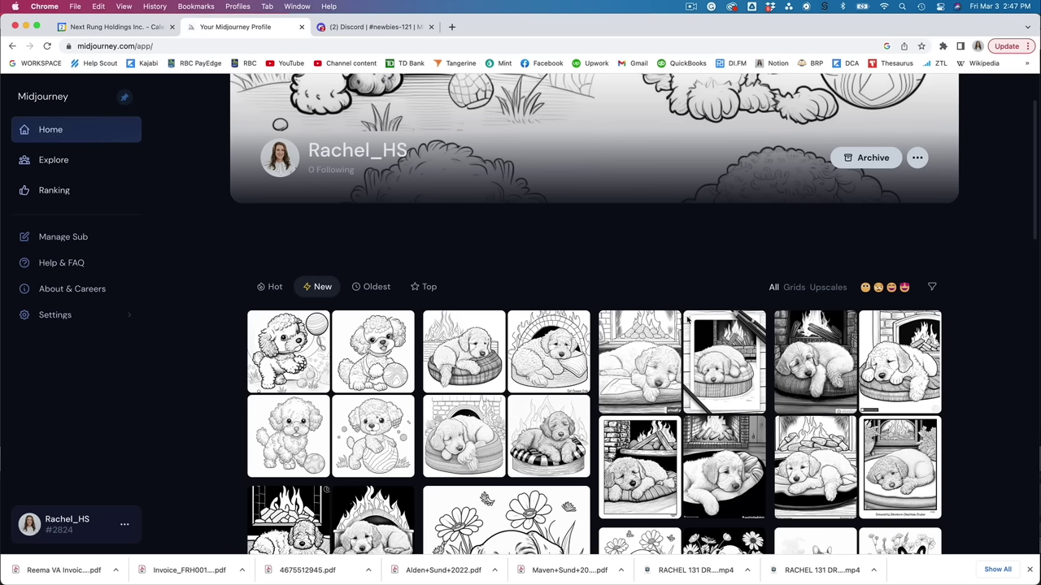
pyautogui.moveTo(682, 320)
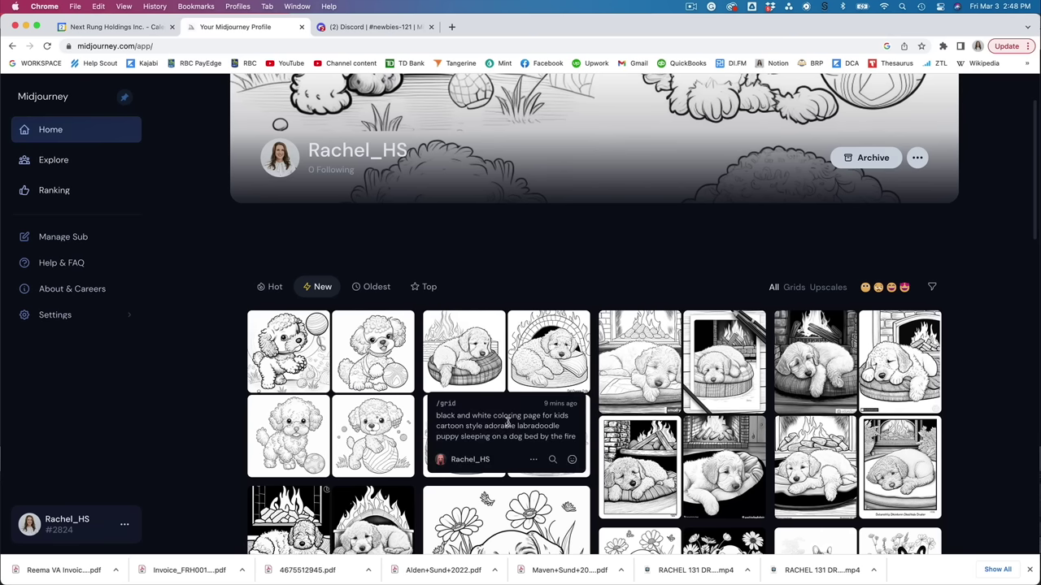
pyautogui.scroll(-5, 504, 406)
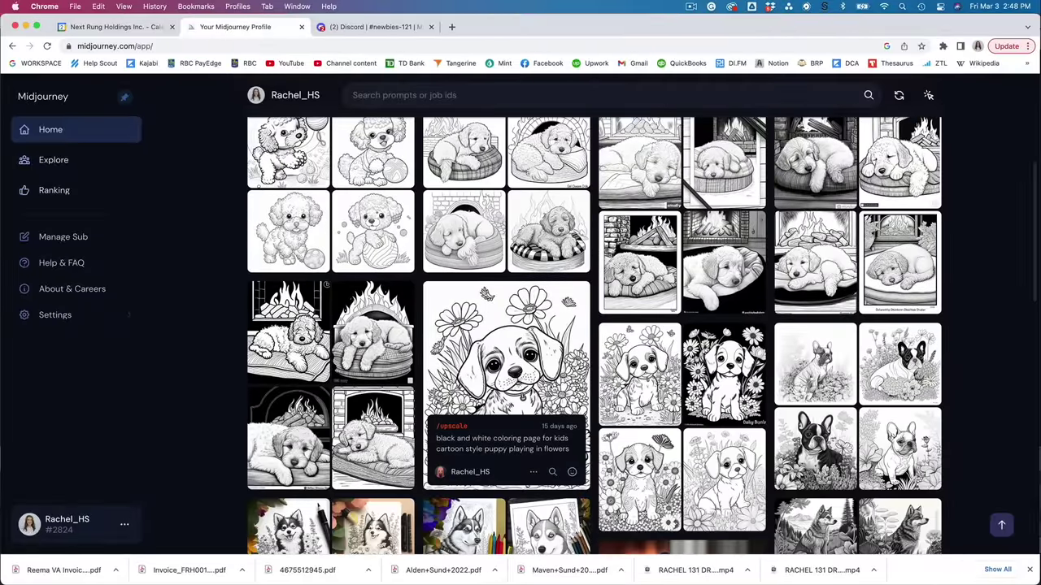
# - View the flower puppy coloring page full size, then switch to the Discord newbies-121 chat
pyautogui.click(489, 376)
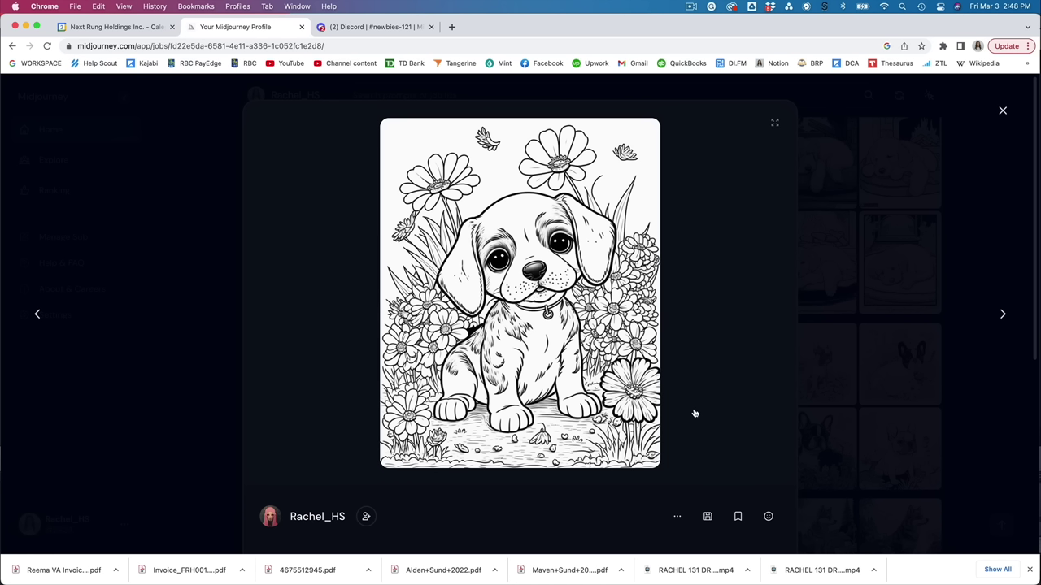
pyautogui.click(1001, 113)
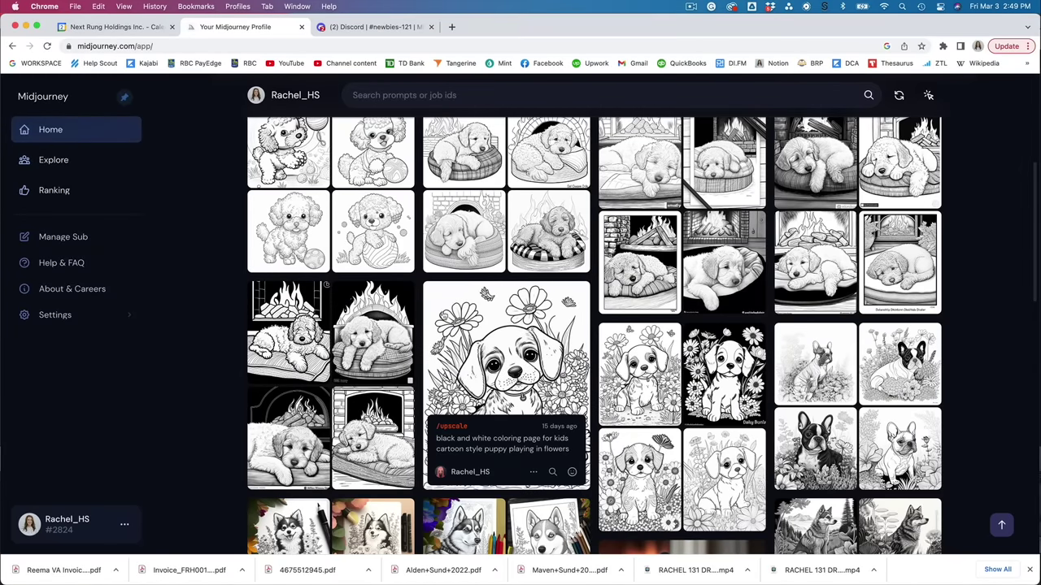
pyautogui.click(359, 30)
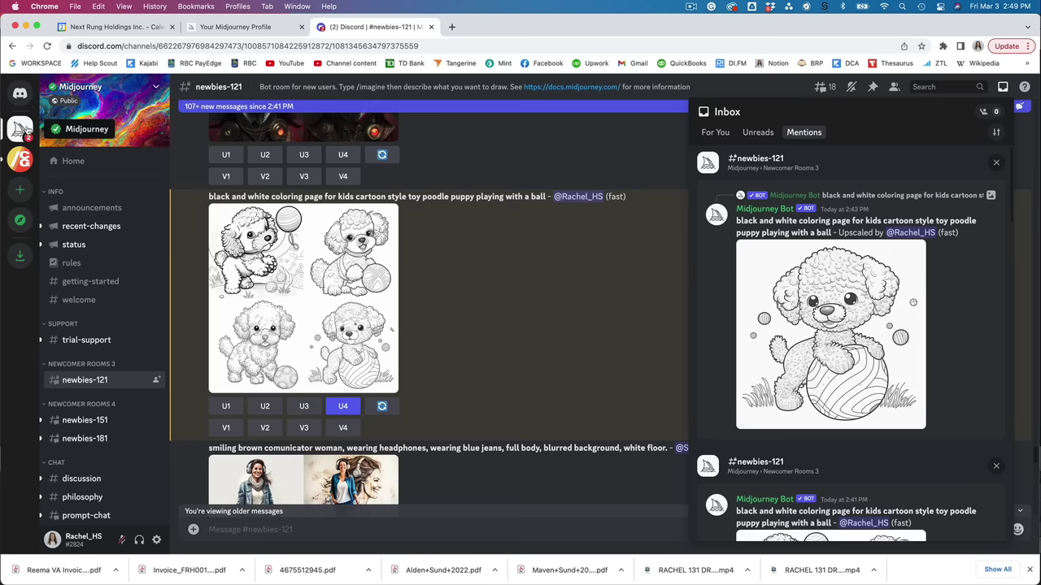
# - Hide the mentions inbox and scroll back through older newbies-121 posts from other members
pyautogui.click(1002, 88)
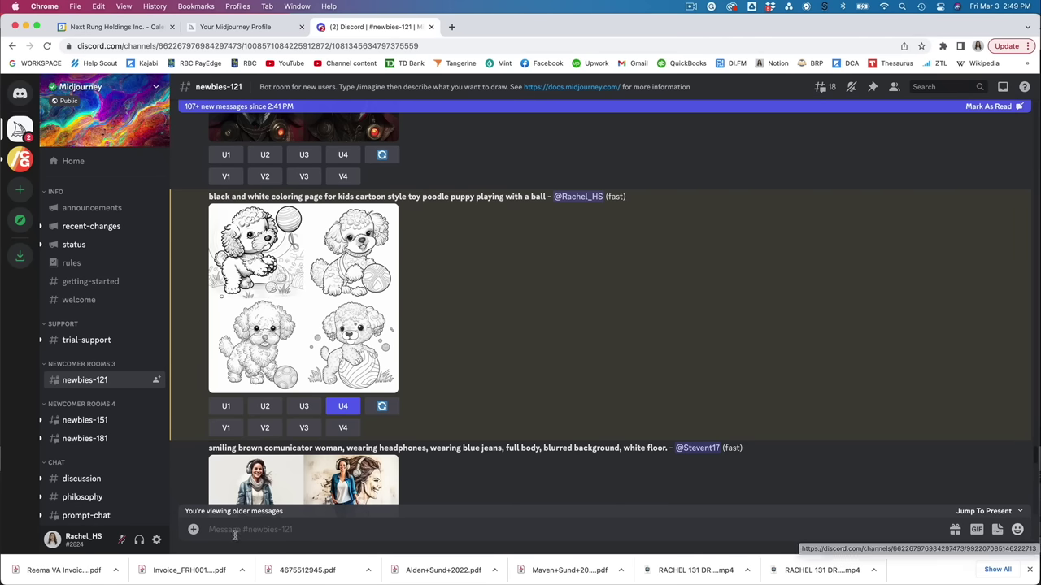
pyautogui.scroll(3, 418, 330)
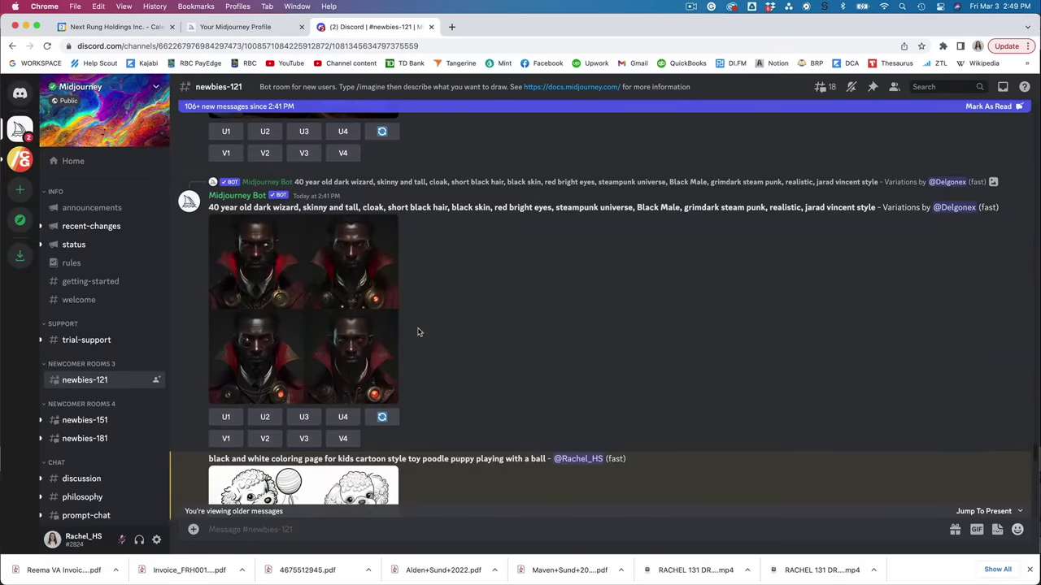
pyautogui.scroll(5, 418, 332)
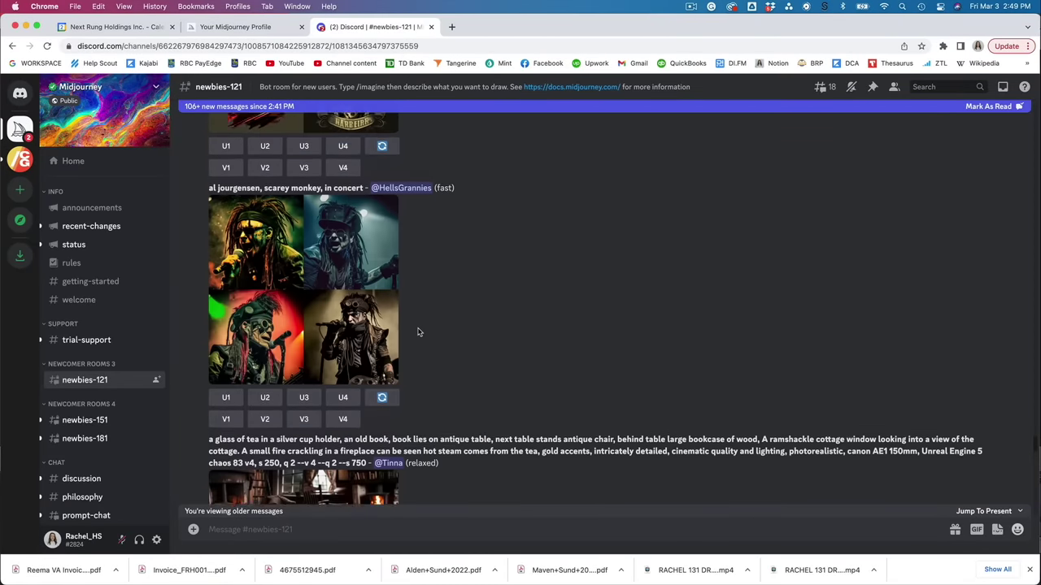
pyautogui.scroll(10, 418, 332)
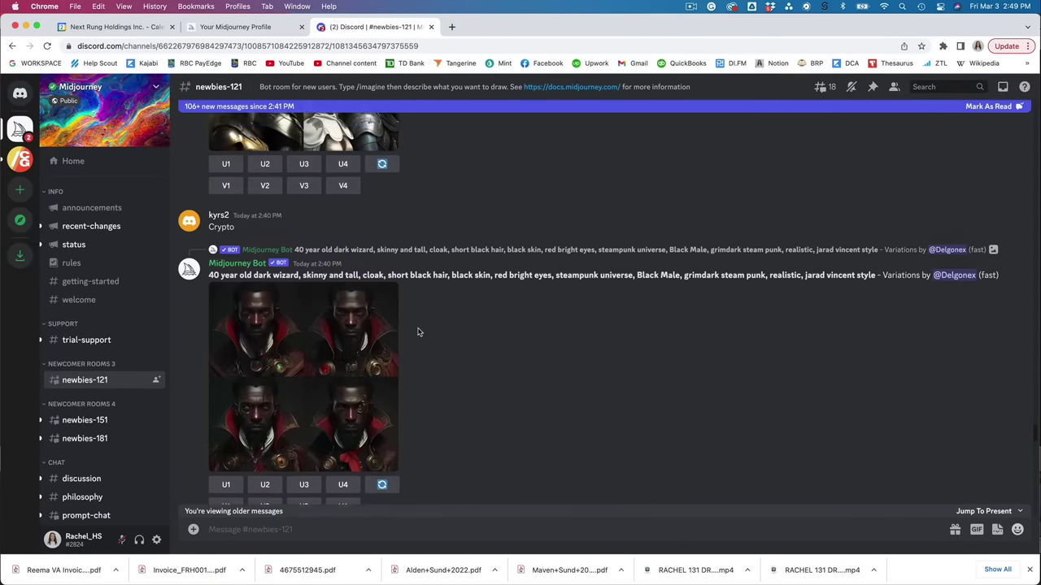
pyautogui.scroll(10, 418, 332)
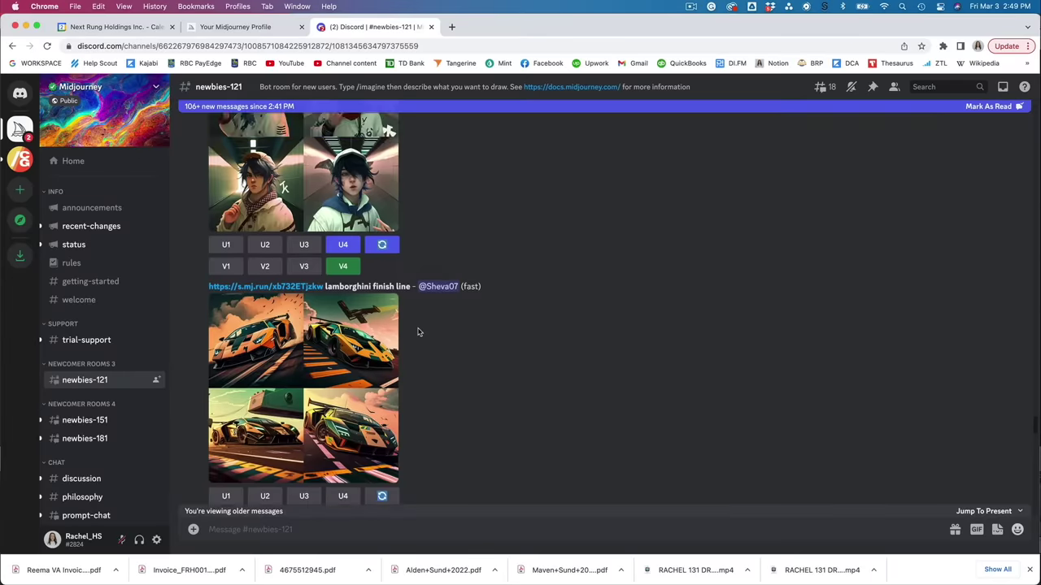
pyautogui.scroll(10, 418, 332)
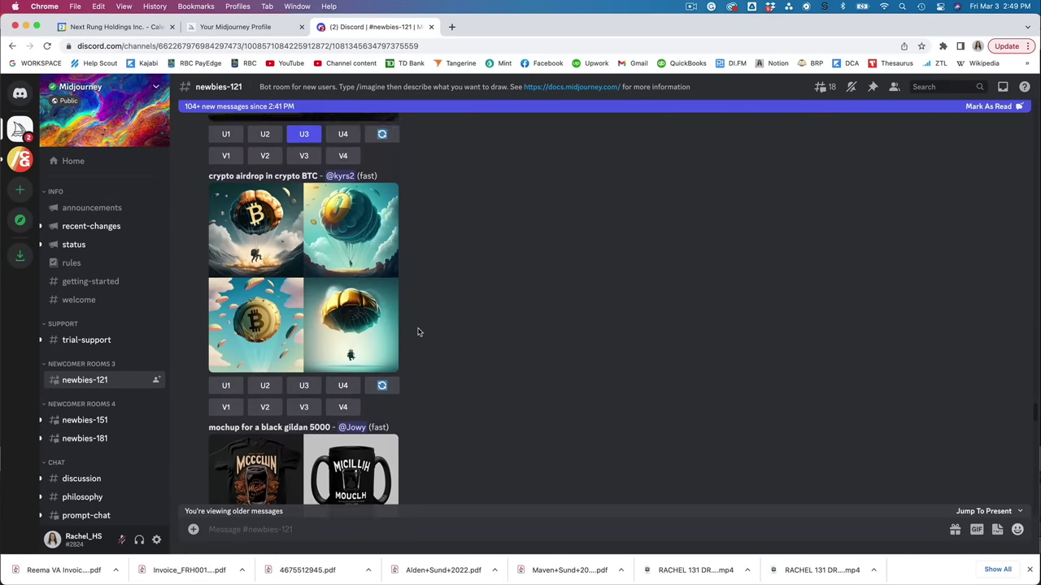
pyautogui.scroll(10, 417, 332)
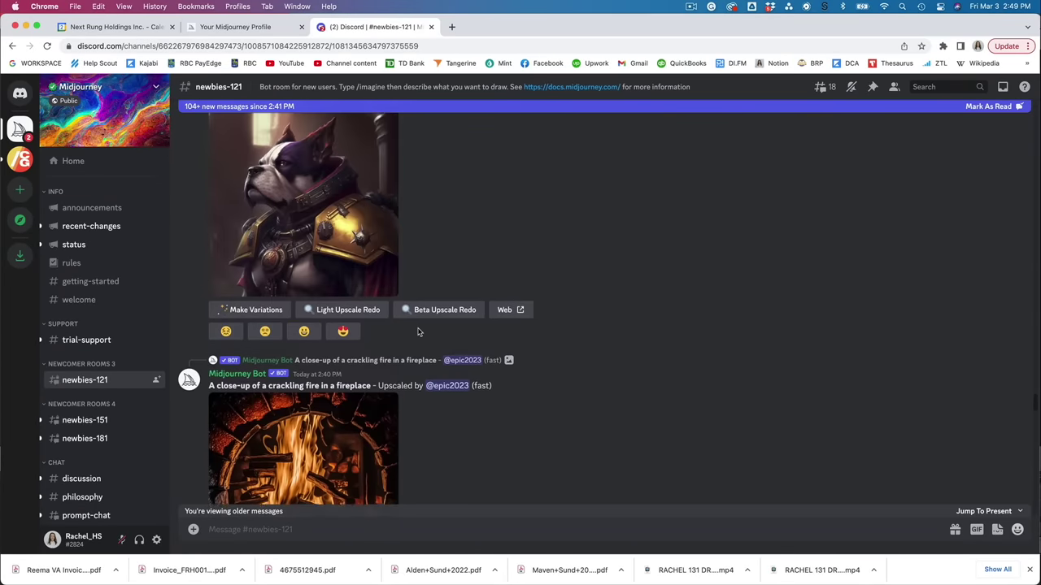
pyautogui.scroll(10, 418, 331)
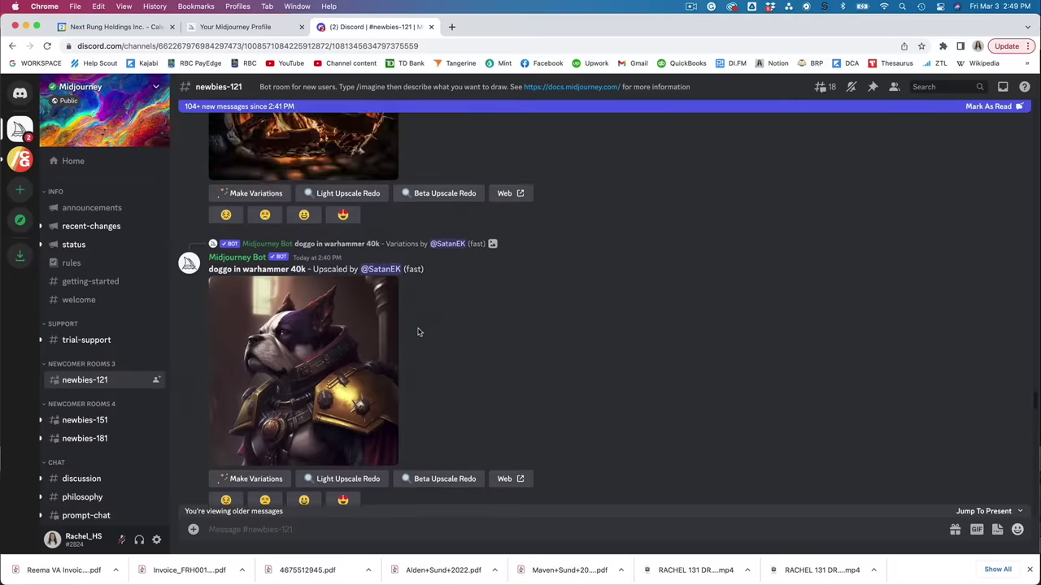
pyautogui.scroll(10, 418, 332)
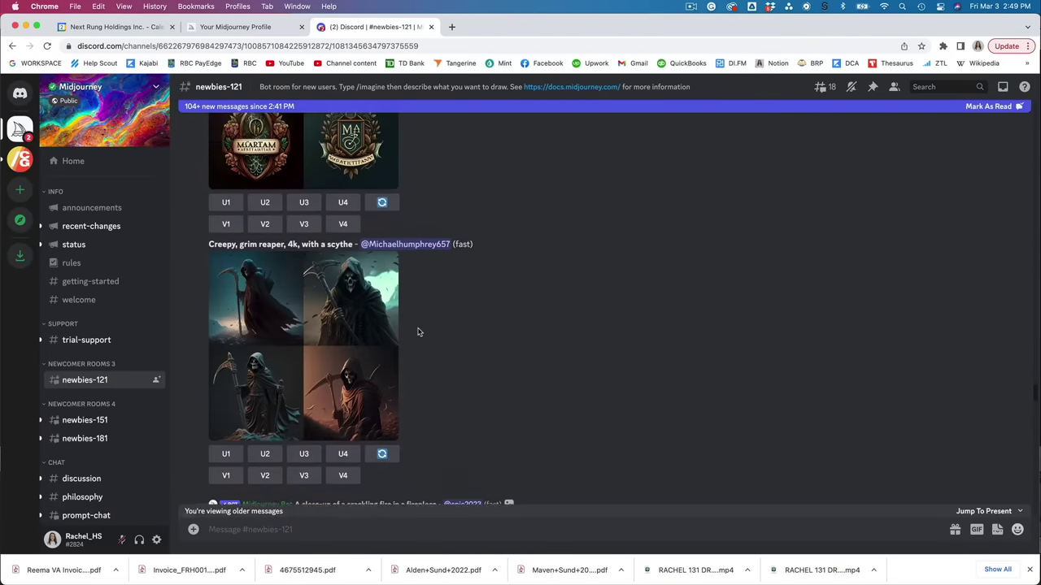
pyautogui.scroll(10, 418, 331)
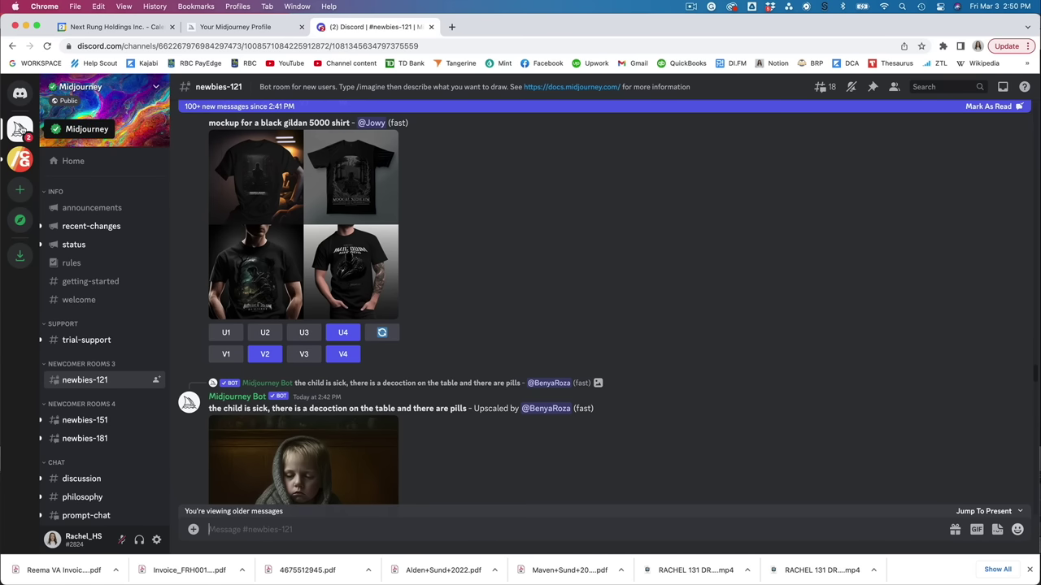
pyautogui.moveTo(81, 382)
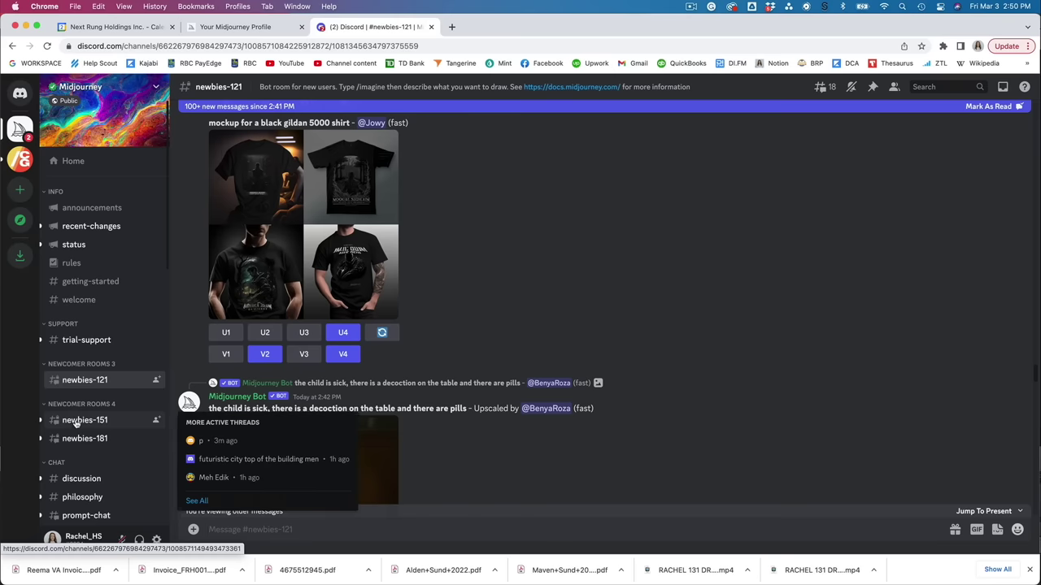
# - Start an /imagine command in newbies-121, then bring up the Midjourney puppy gallery
pyautogui.click(74, 382)
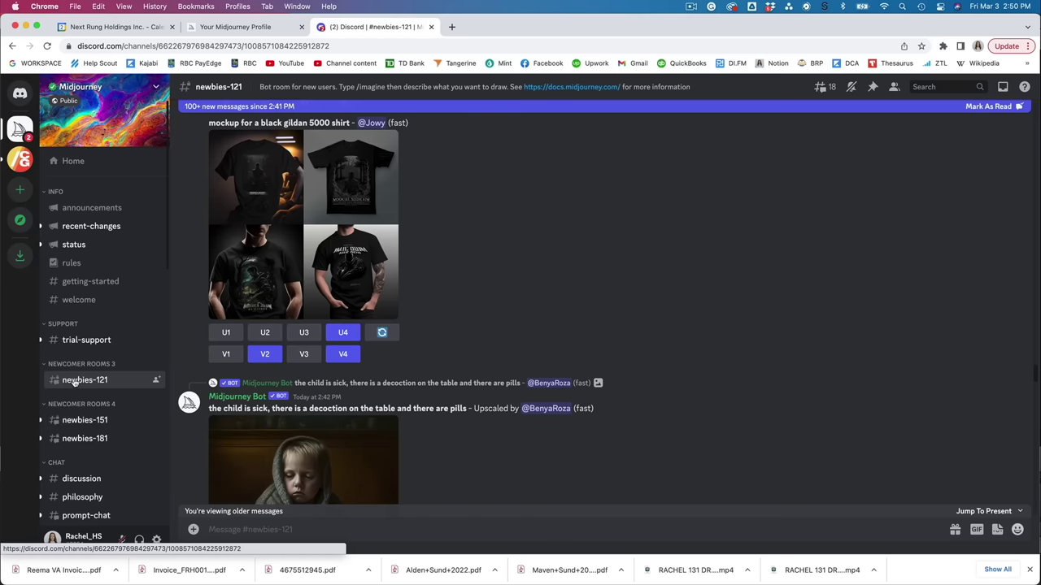
pyautogui.click(235, 530)
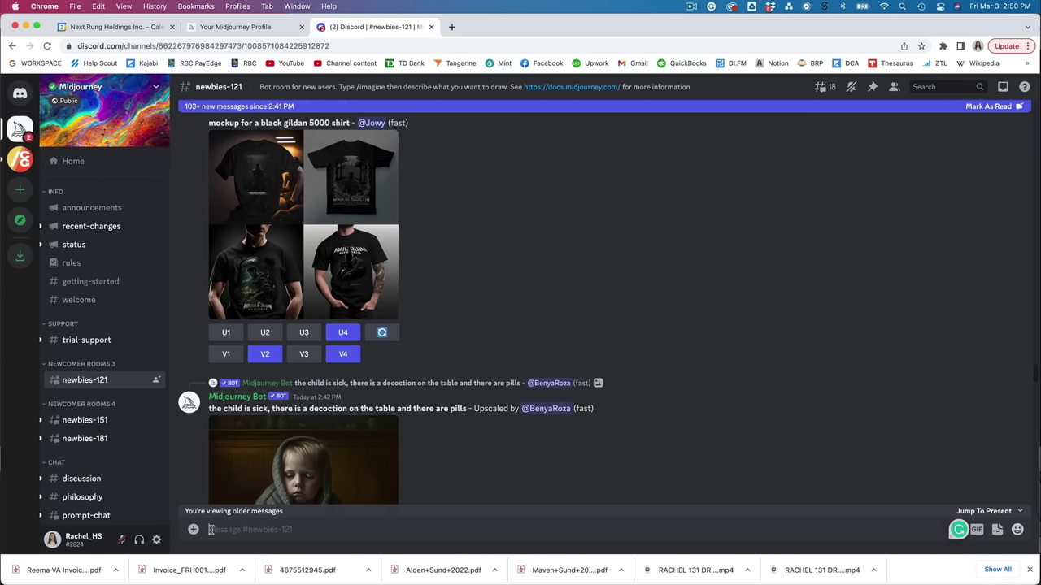
pyautogui.write('/')
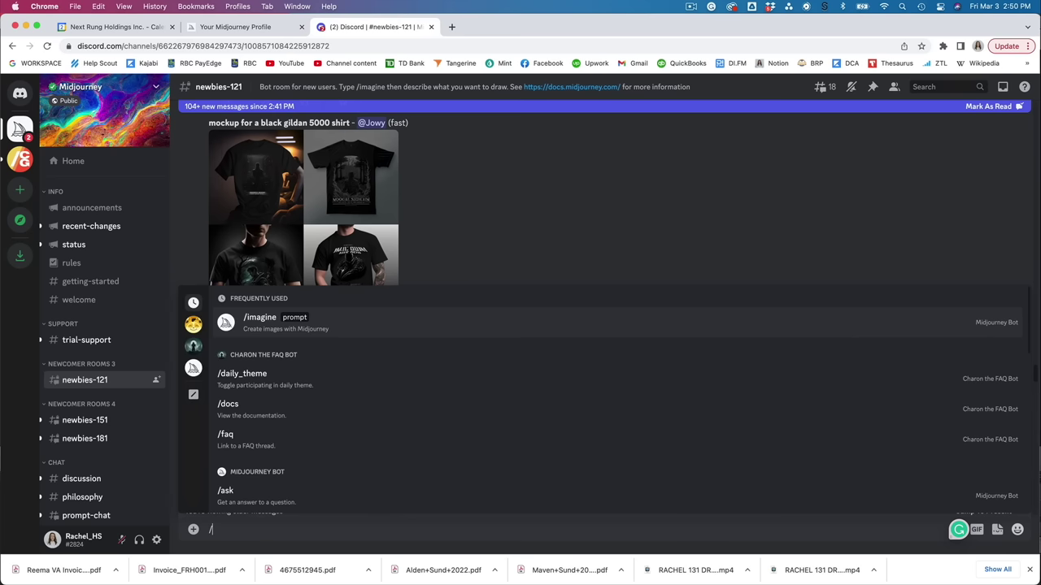
pyautogui.click(260, 318)
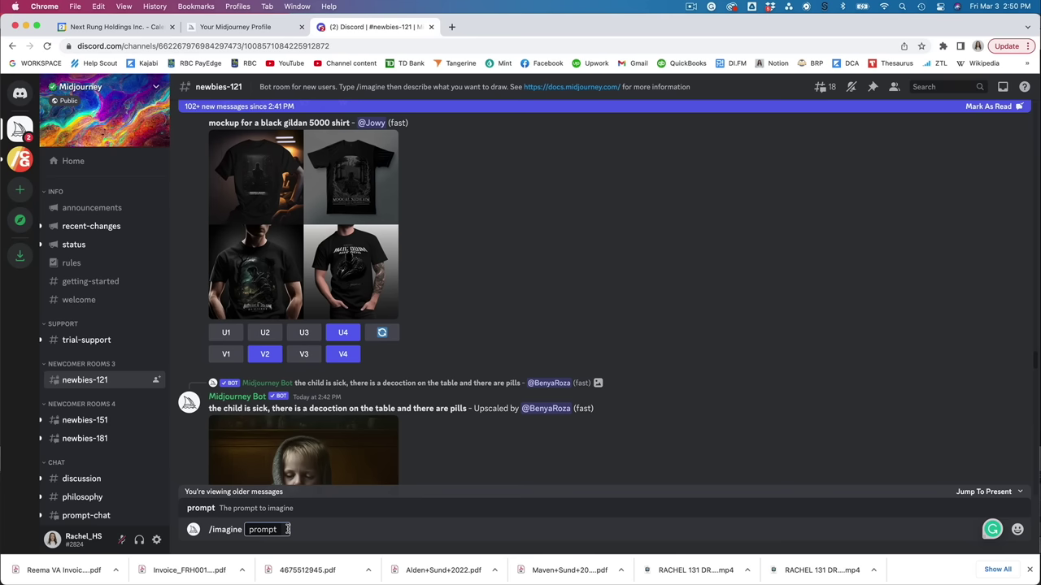
pyautogui.click(235, 27)
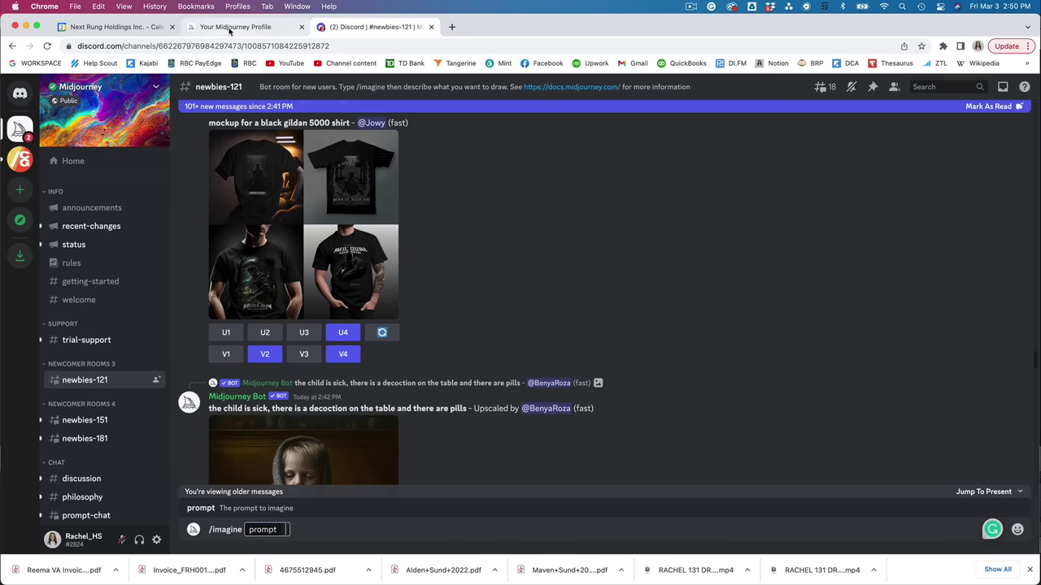
pyautogui.moveTo(496, 400)
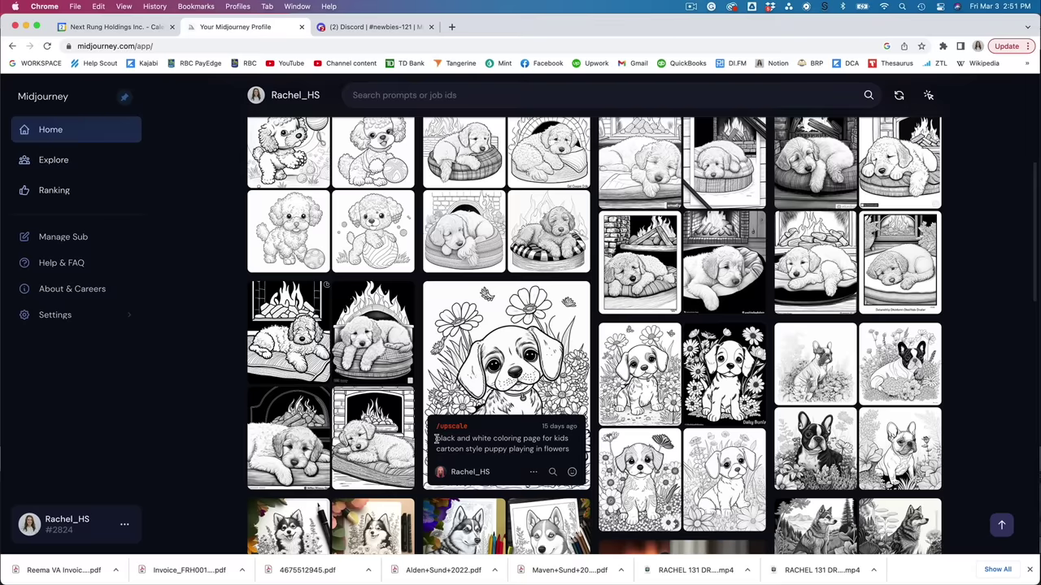
# - Copy 'black and white coloring page for kids cartoon style' from the puppy-in-flowers prompt and return to Discord
pyautogui.moveTo(436, 439); pyautogui.dragTo(483, 452)
pyautogui.press('super+c')
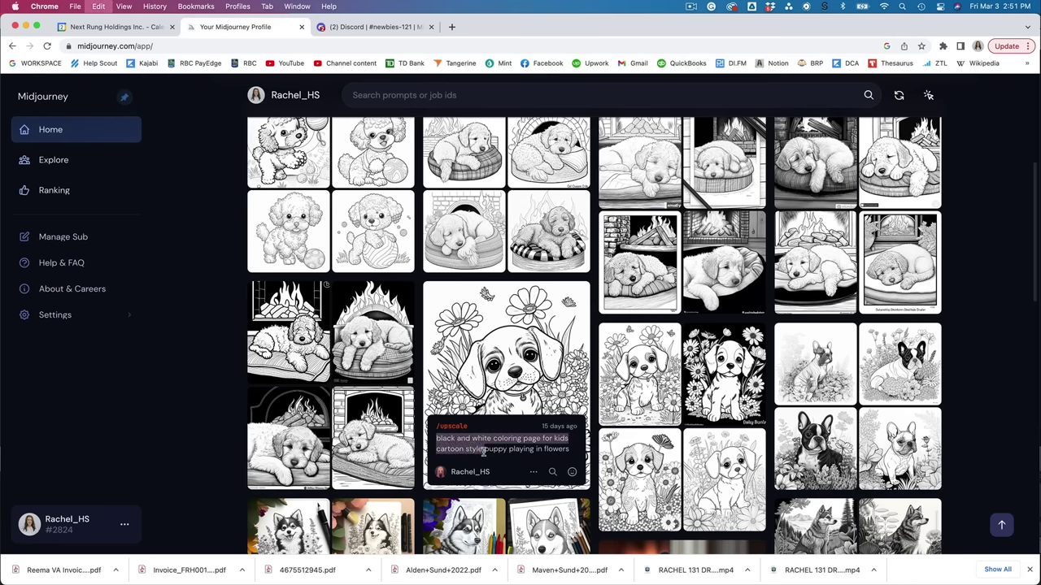
pyautogui.click(374, 26)
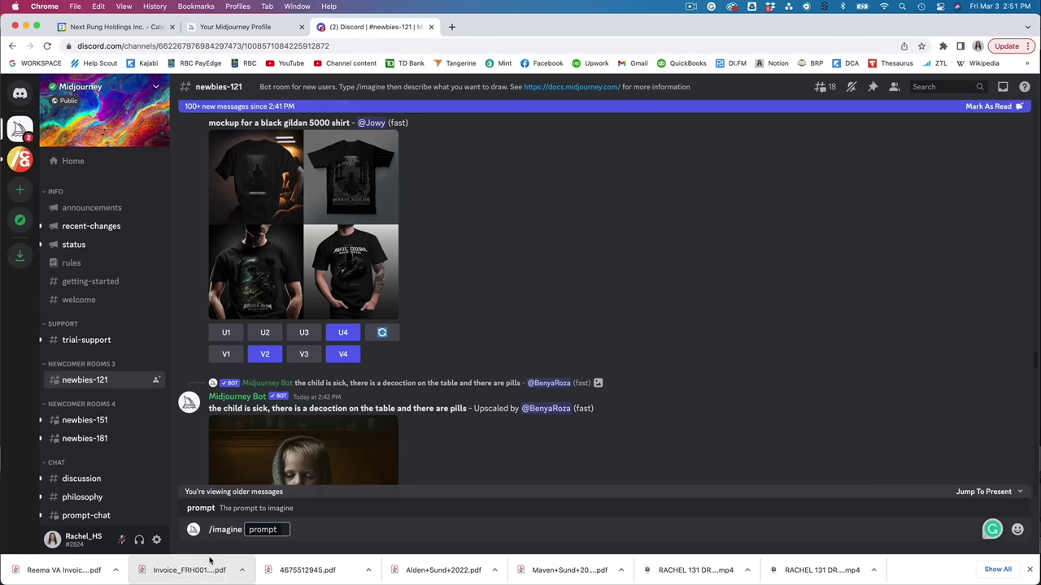
# - Paste the copied wording and append 'cute golden retriever puppy catching a frisbee' to the imagine prompt
pyautogui.press('super+v')
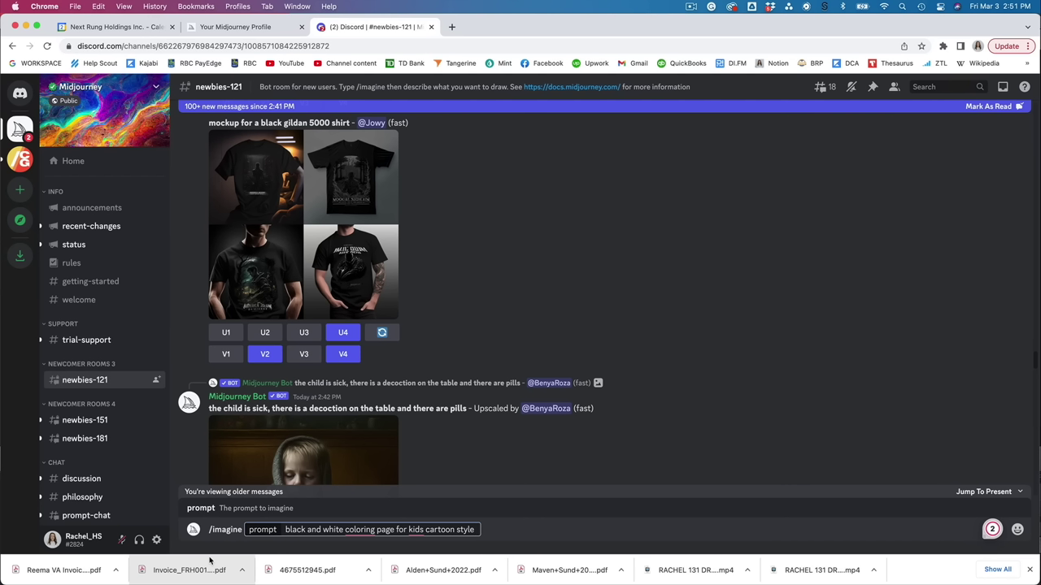
pyautogui.write('cute')
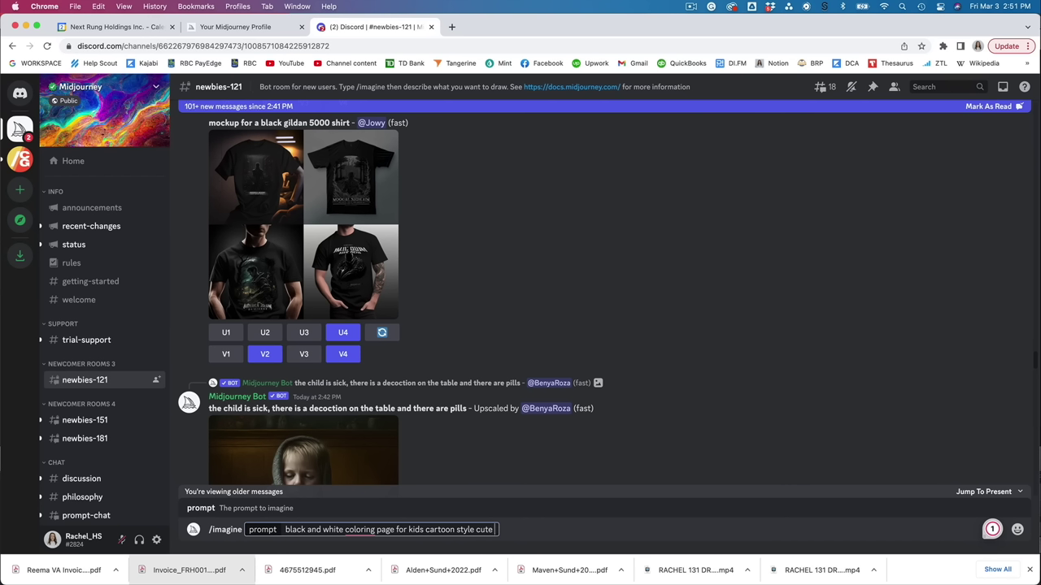
pyautogui.write('golden retriev')
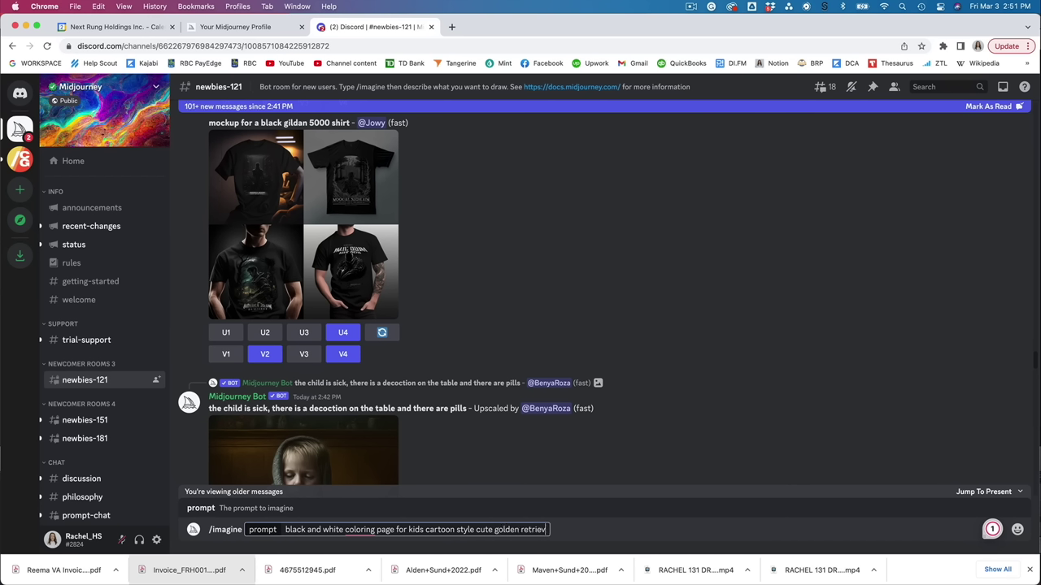
pyautogui.write('er puppy catching a f')
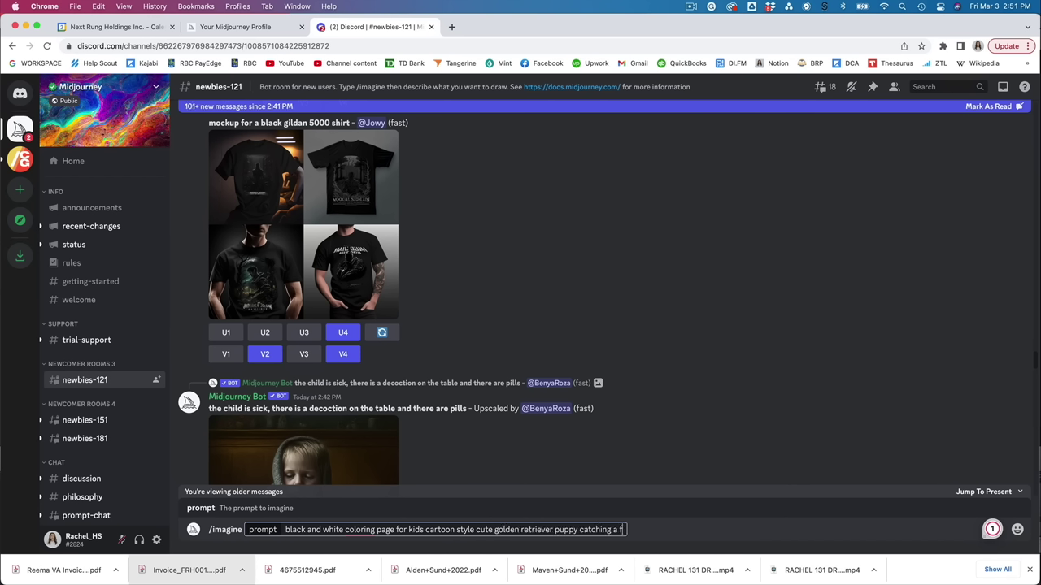
pyautogui.write('risbee')
# - Submit the golden retriever frisbee coloring-page prompt and follow its grid as it generates
pyautogui.press('Return')
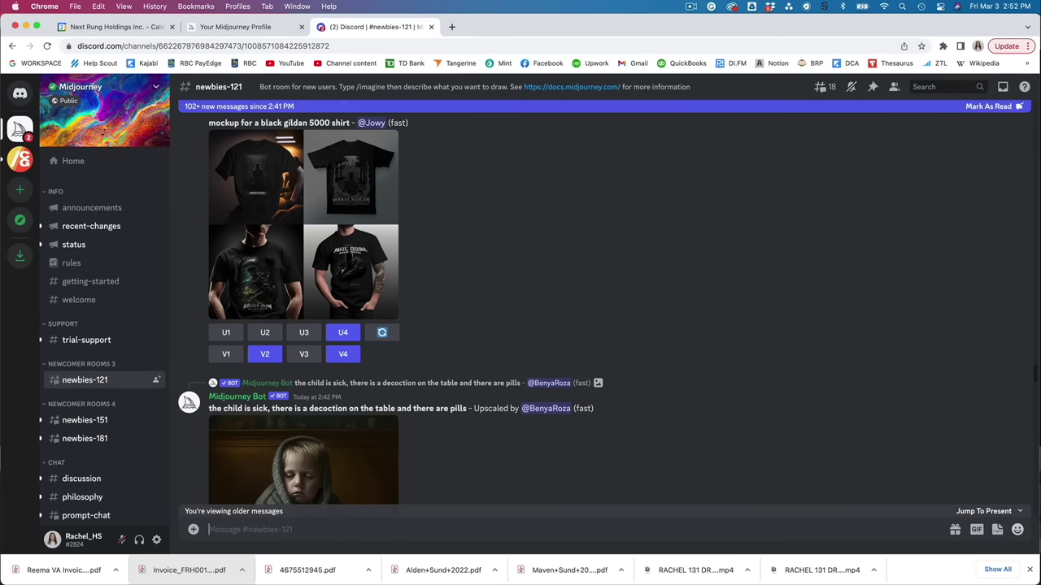
pyautogui.scroll(1, 603, 269)
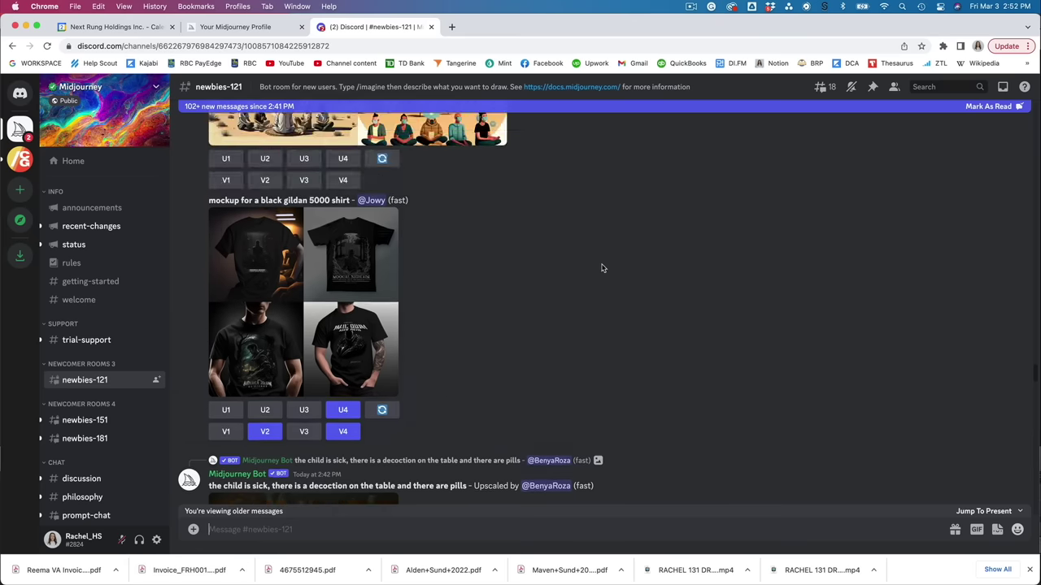
pyautogui.scroll(-1, 602, 268)
pyautogui.scroll(-15, 602, 269)
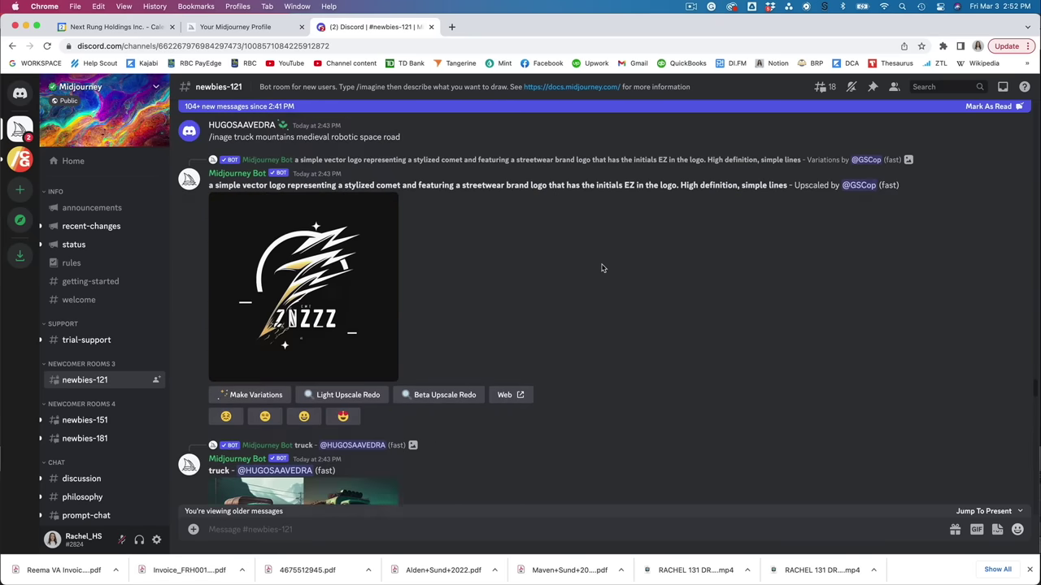
pyautogui.moveTo(1032, 393); pyautogui.dragTo(1034, 529)
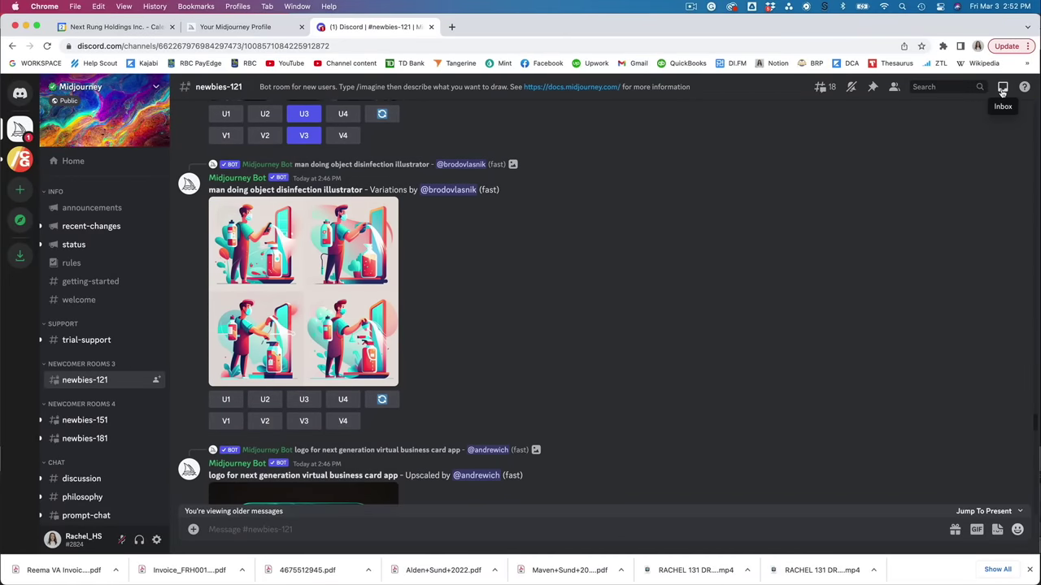
pyautogui.click(1003, 88)
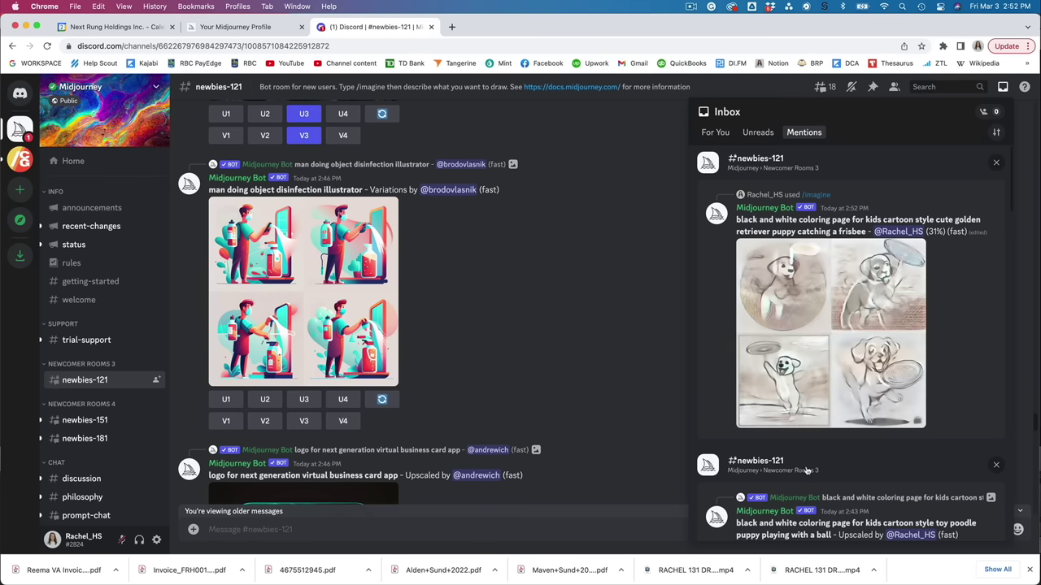
# - Scroll the mentions to view the finished four-image golden retriever frisbee grid
pyautogui.scroll(-2, 807, 470)
pyautogui.scroll(-2, 806, 470)
pyautogui.scroll(4, 806, 468)
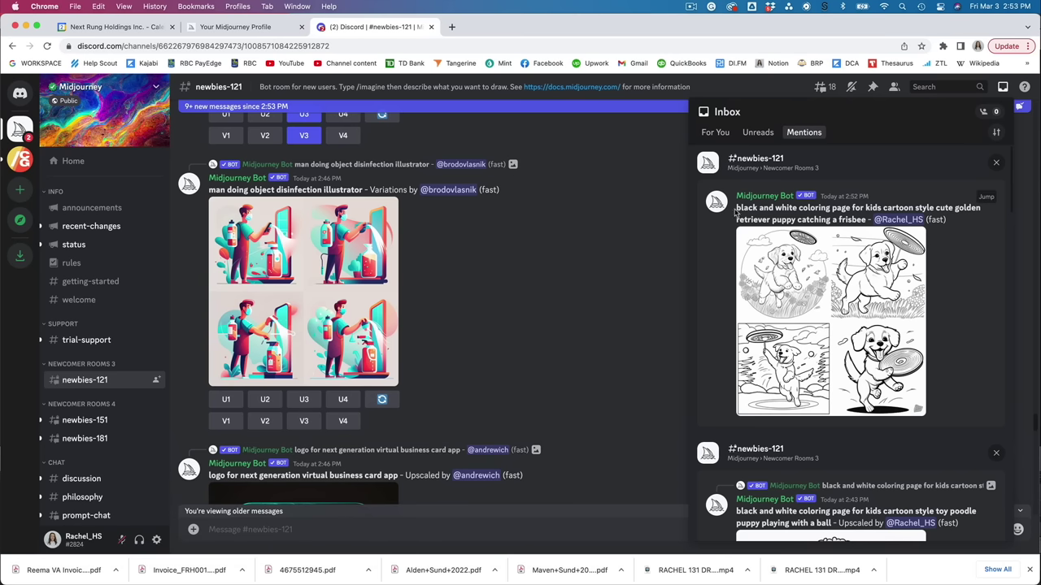
# - Copy the full golden retriever frisbee prompt from the mentions and return to the message box
pyautogui.moveTo(735, 210); pyautogui.dragTo(865, 216)
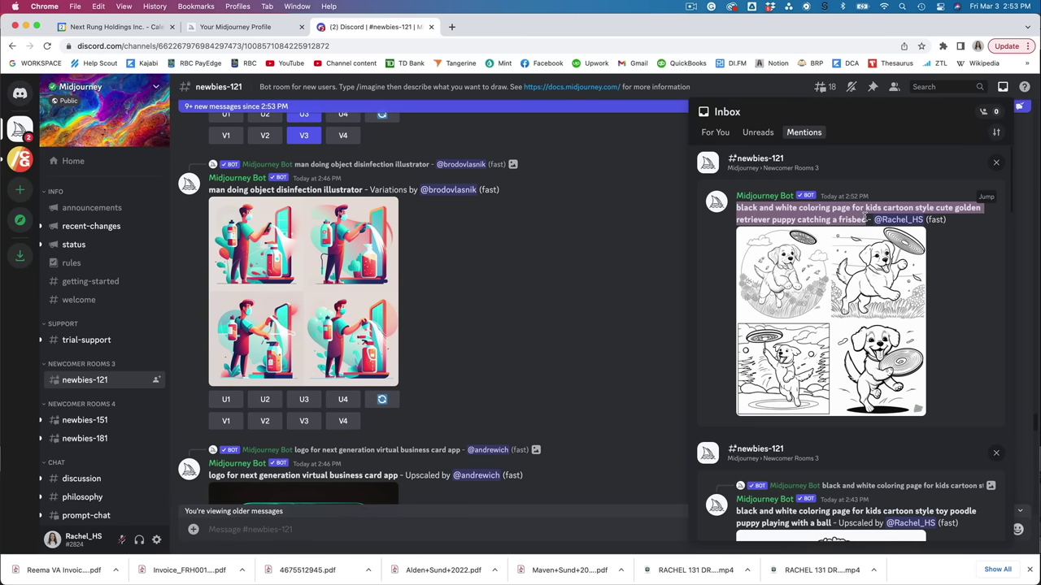
pyautogui.press('Escape')
pyautogui.click(194, 530)
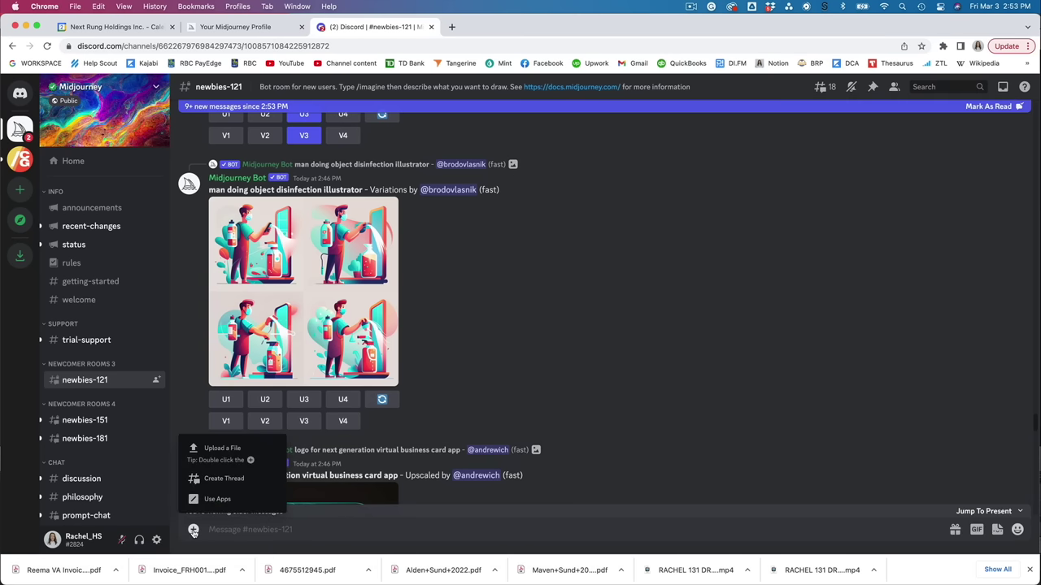
pyautogui.click(214, 529)
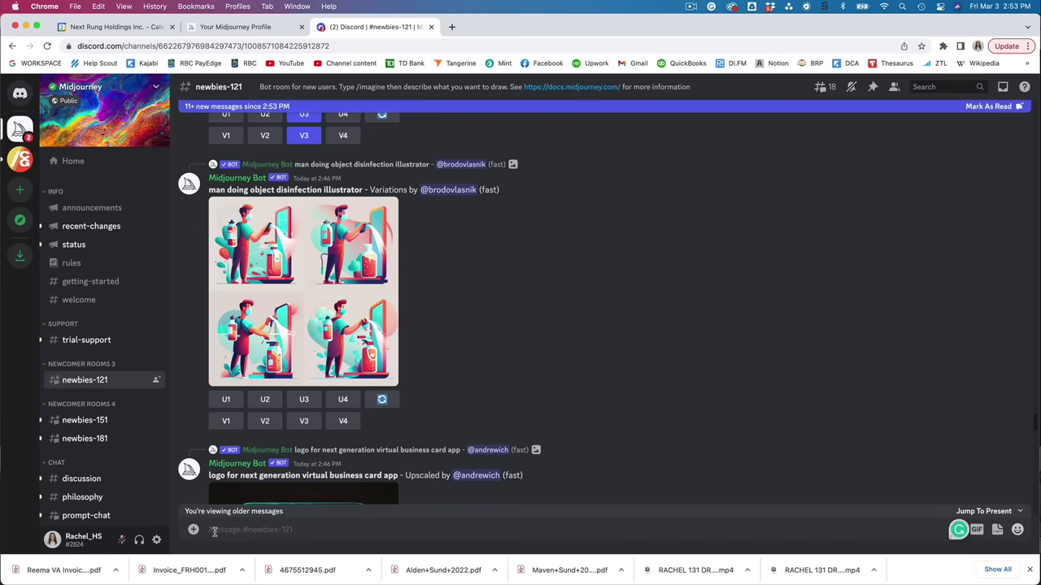
# - Submit a new /imagine with the pasted prompt plus --ar 4:5
pyautogui.write('/')
pyautogui.click(249, 318)
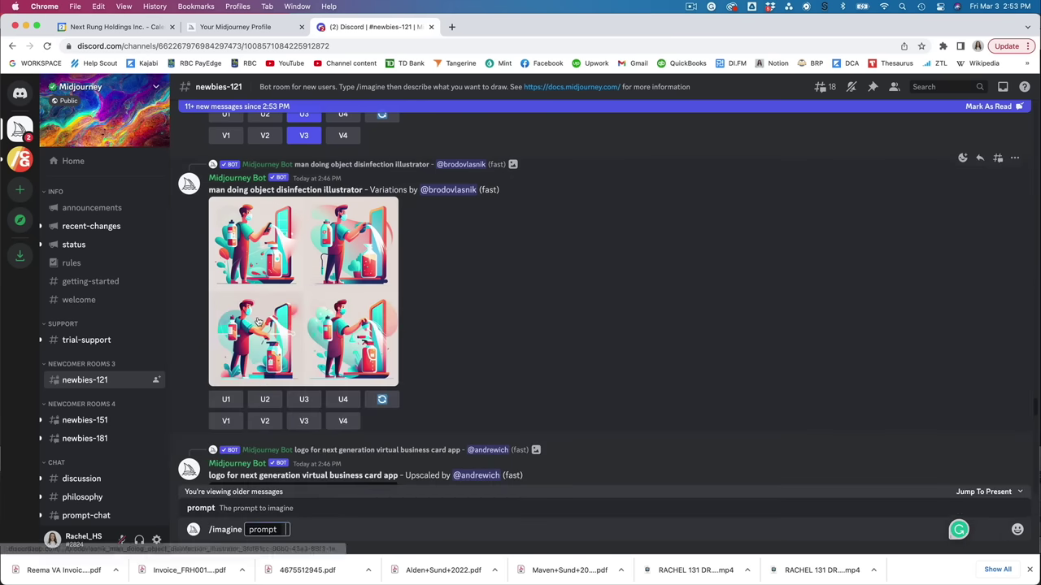
pyautogui.press('super+v')
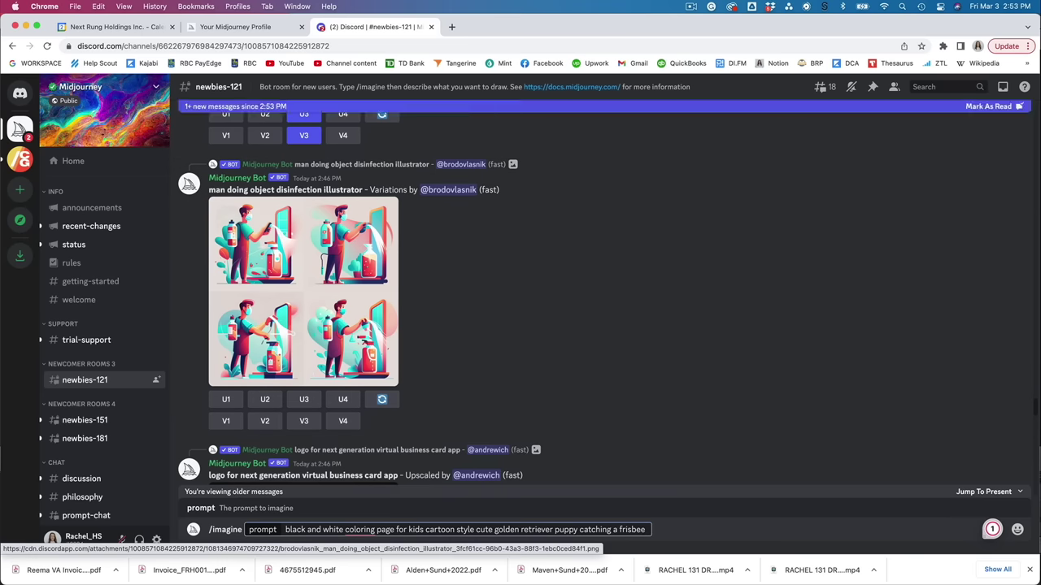
pyautogui.write('--a')
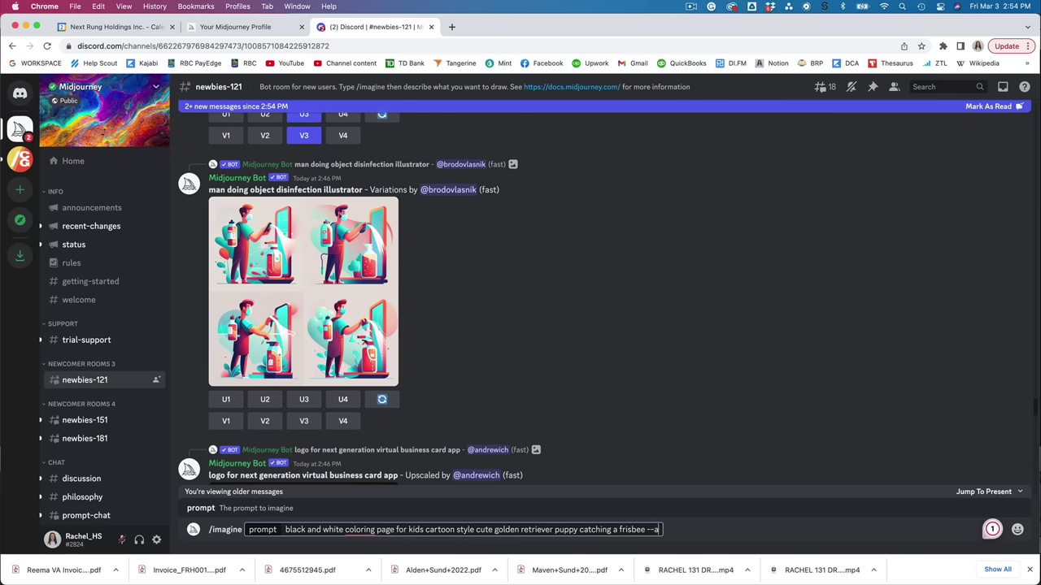
pyautogui.write('r')
pyautogui.write('4:5')
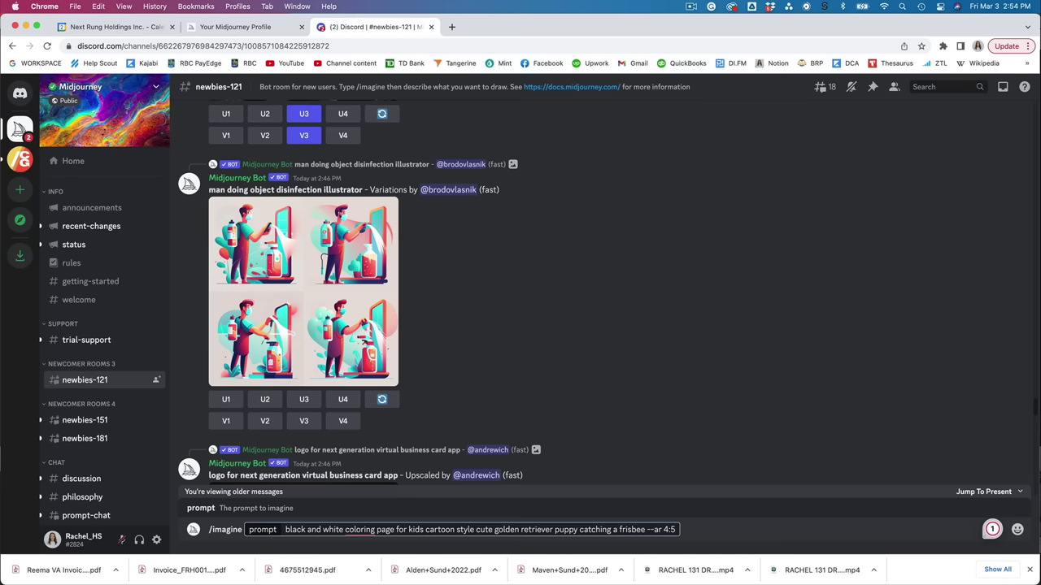
pyautogui.press('Return')
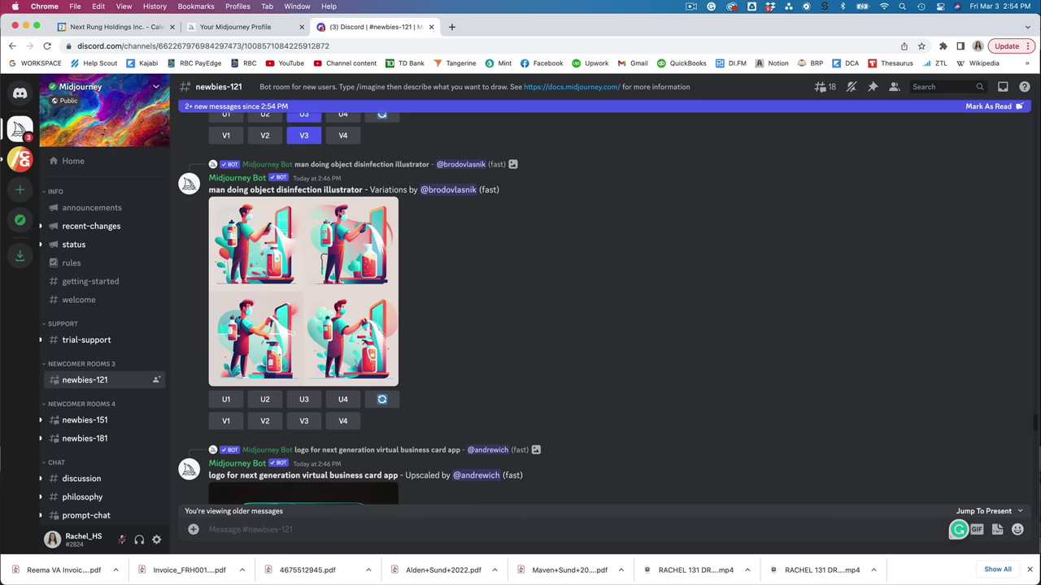
pyautogui.click(1004, 88)
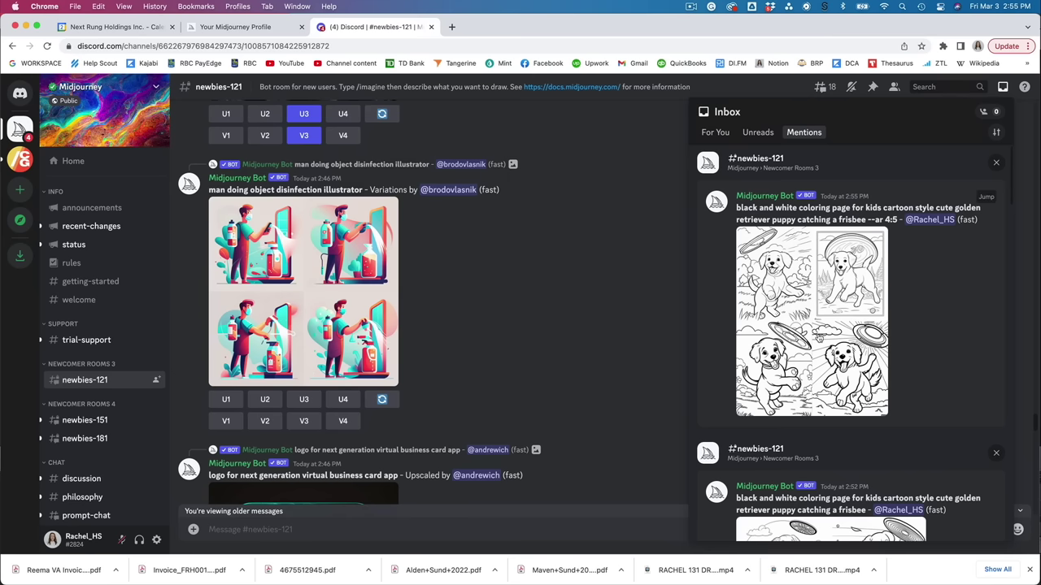
# - Jump from the mentions to the finished 4:5 golden retriever frisbee grid in newbies-121
pyautogui.click(986, 198)
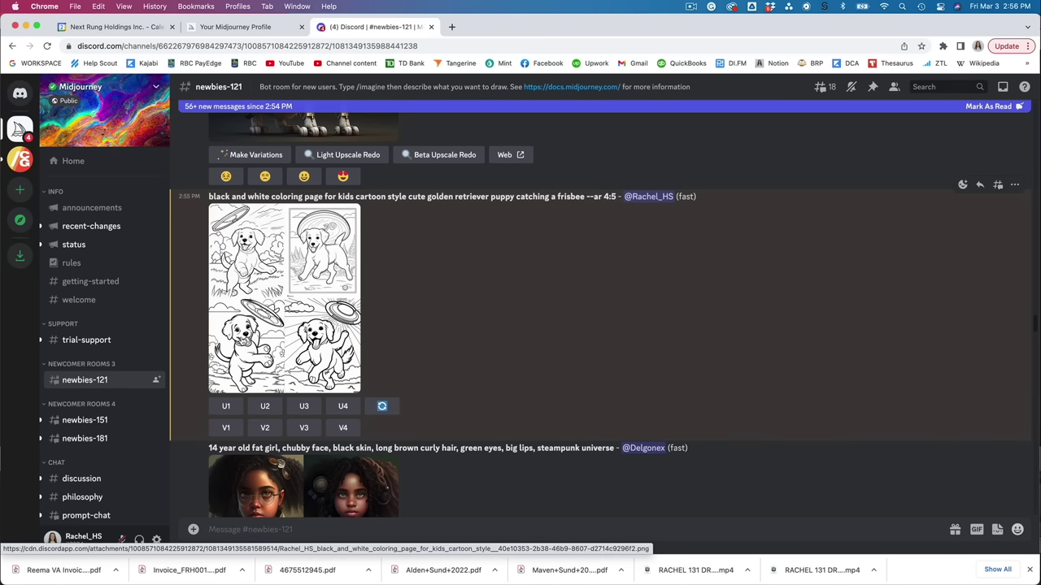
# - Upscale image 3 of the 4:5 golden retriever frisbee grid and check the mentions inbox
pyautogui.click(304, 407)
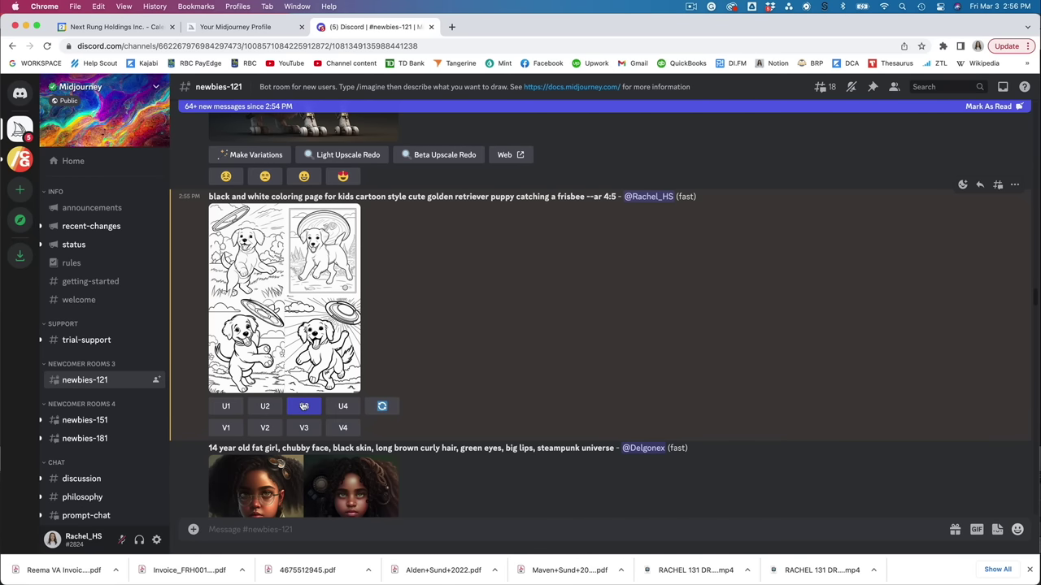
pyautogui.scroll(-3, 470, 402)
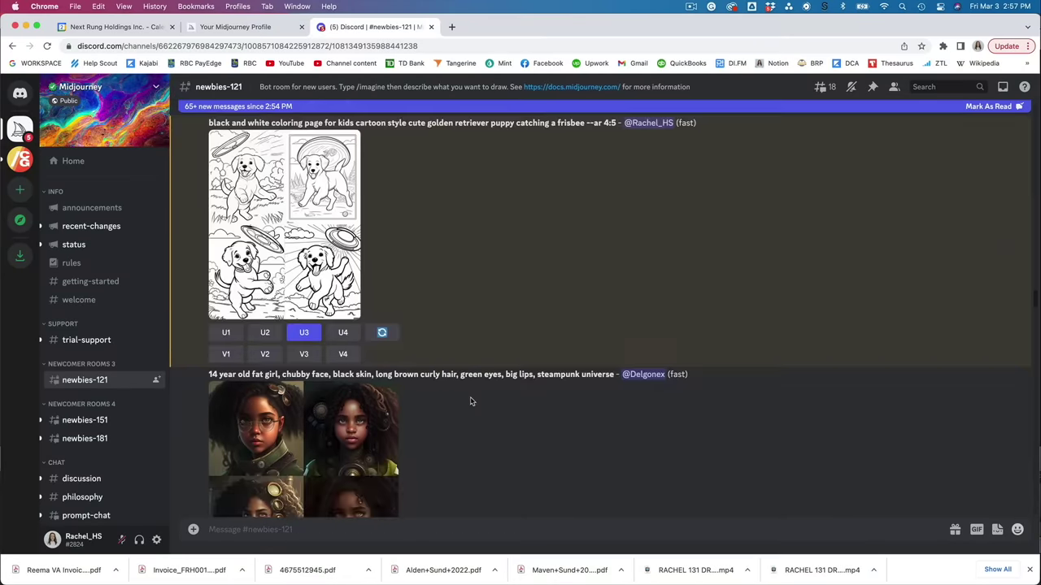
pyautogui.scroll(2, 470, 401)
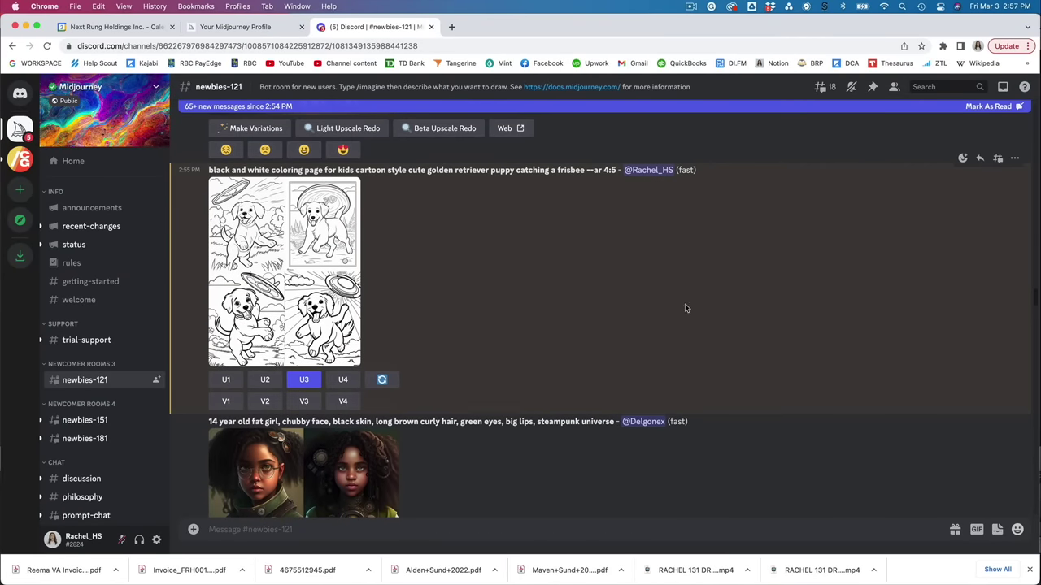
pyautogui.click(1002, 86)
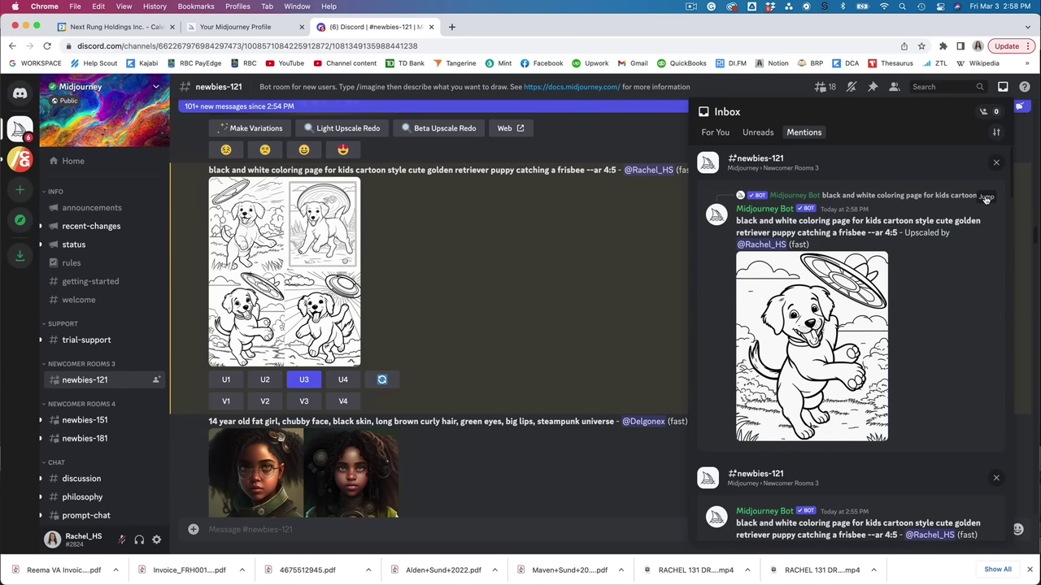
# - Jump to the upscaled golden retriever frisbee page in newbies-121 and request variations of it
pyautogui.click(985, 199)
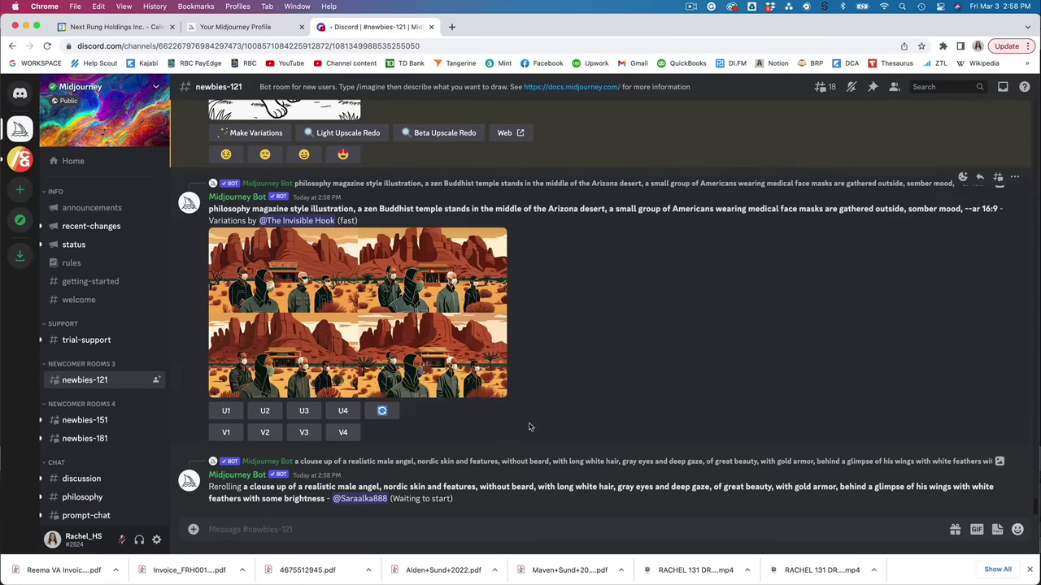
pyautogui.scroll(4, 418, 211)
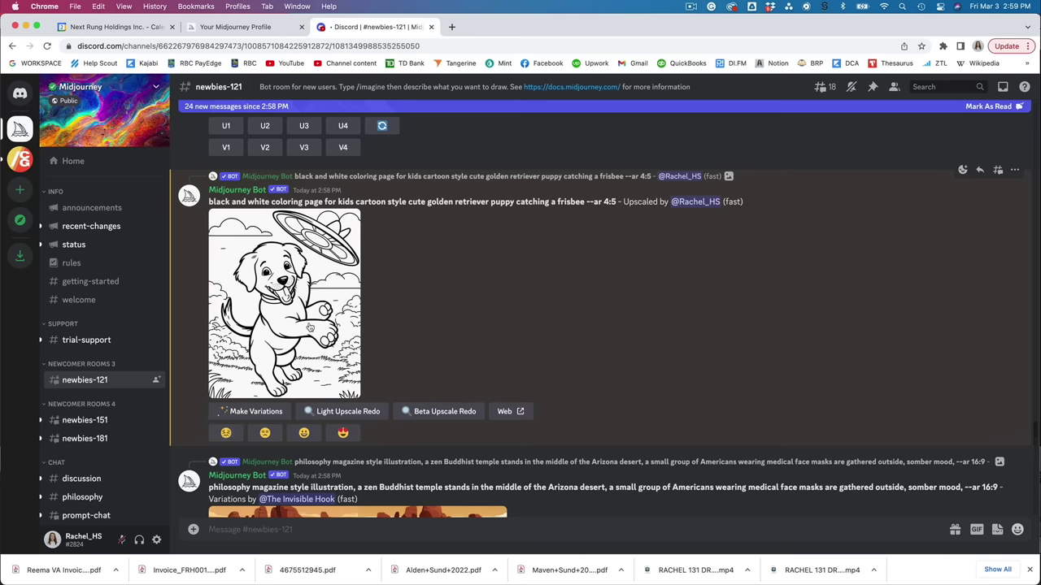
pyautogui.scroll(1, 310, 327)
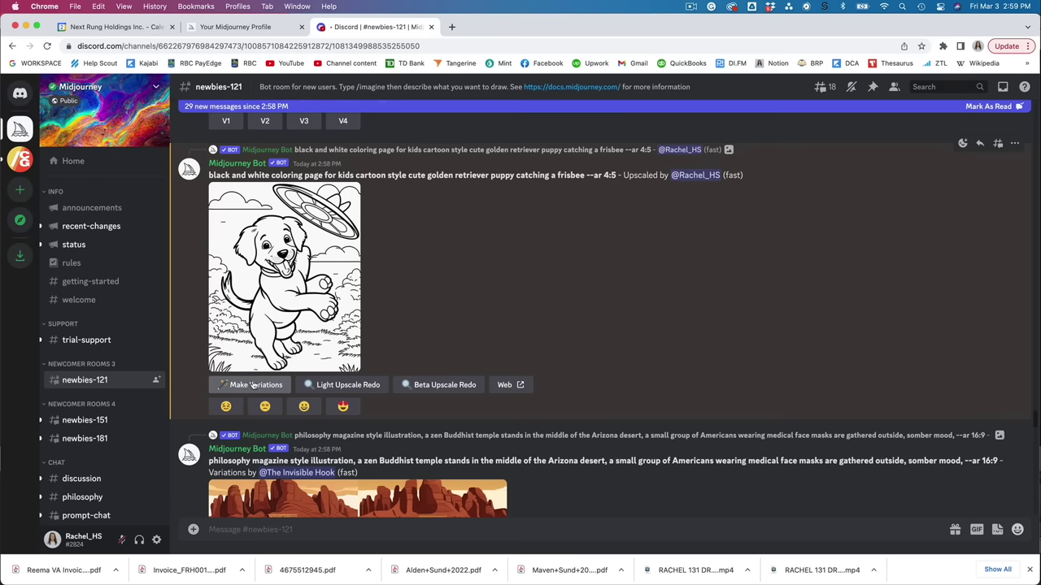
pyautogui.click(250, 386)
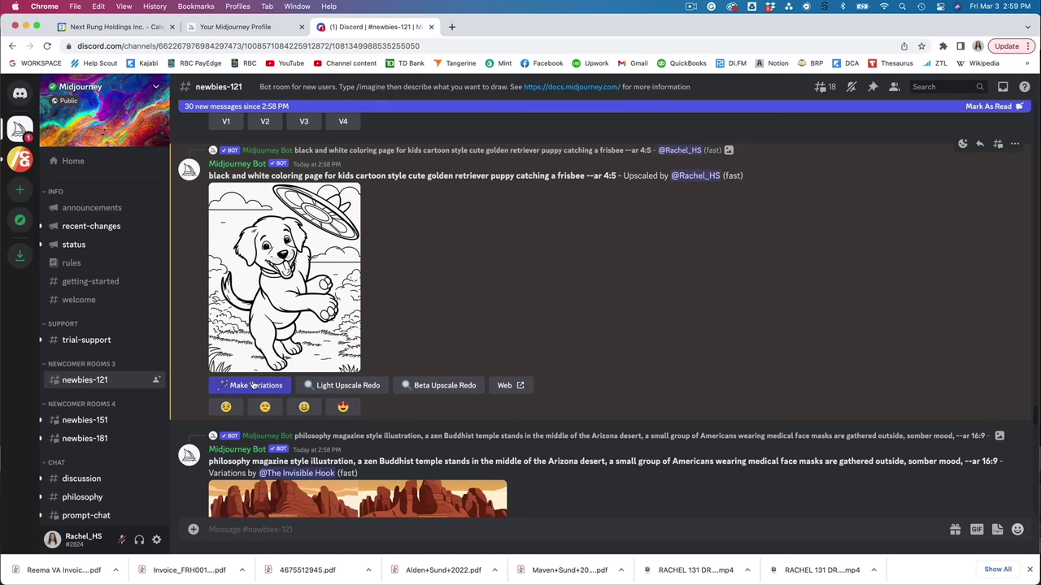
# - Jump from the inbox to the four new golden retriever variations and view them enlarged
pyautogui.click(1004, 88)
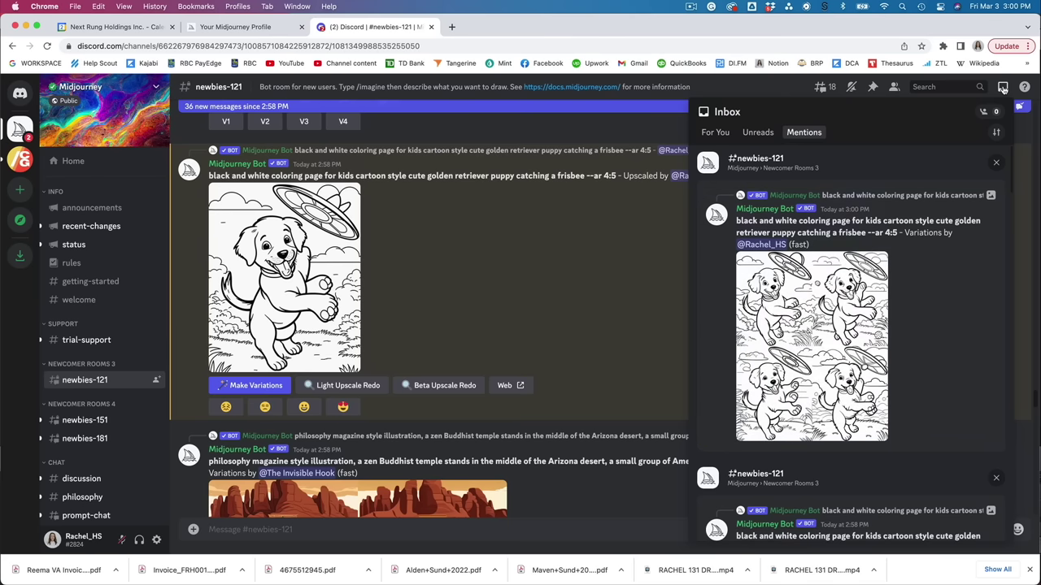
pyautogui.click(988, 200)
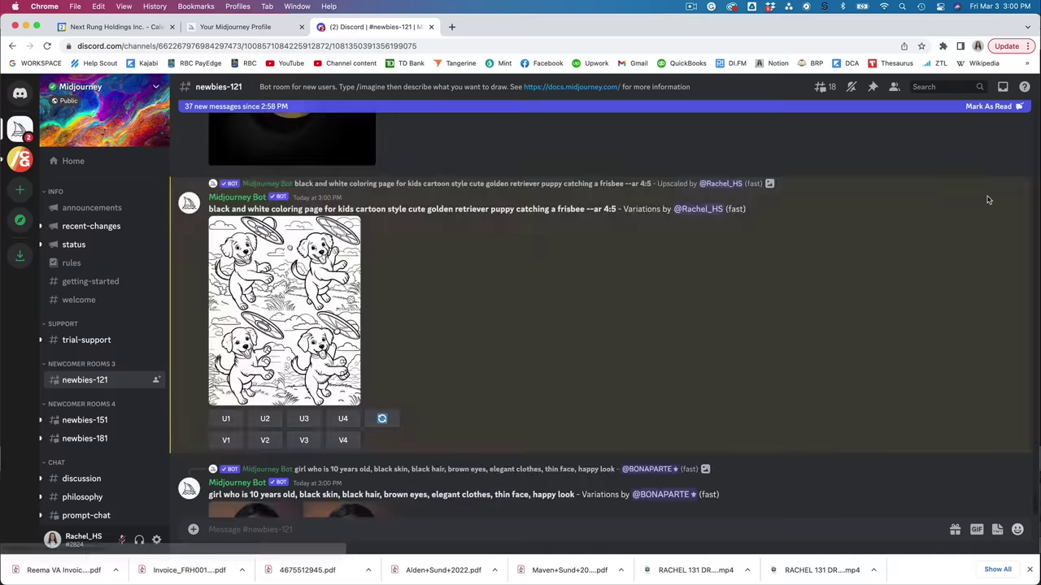
pyautogui.click(320, 308)
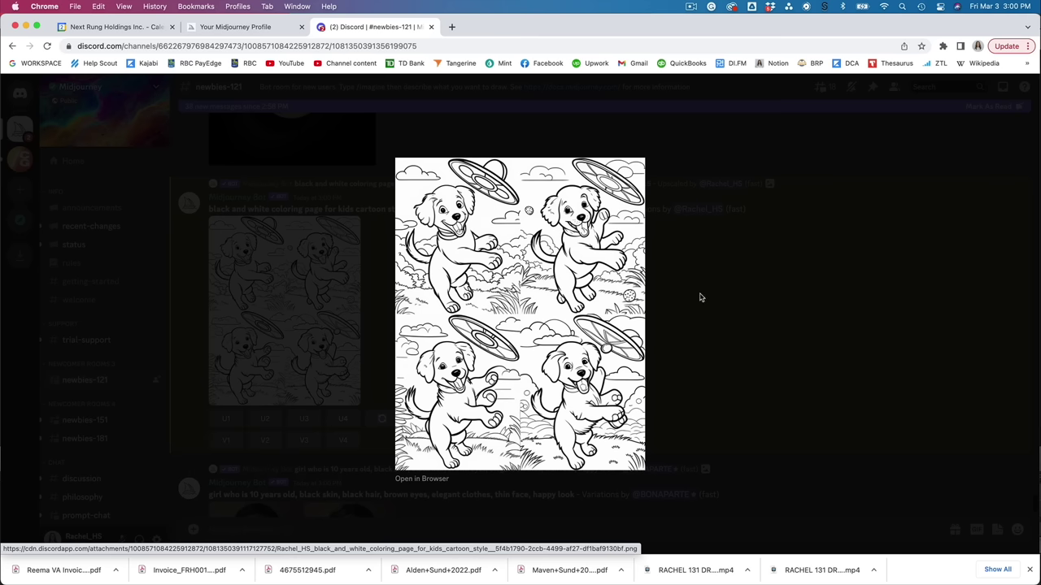
pyautogui.click(846, 182)
pyautogui.click(241, 28)
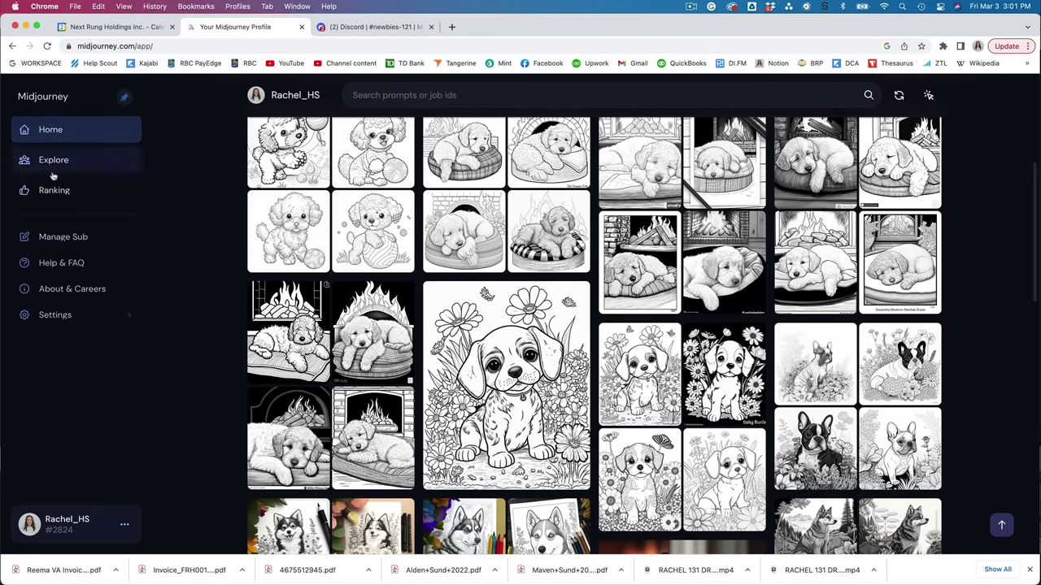
# - Open the Quick Start guide in Midjourney Help and expand User Guide > Parameters
pyautogui.click(65, 263)
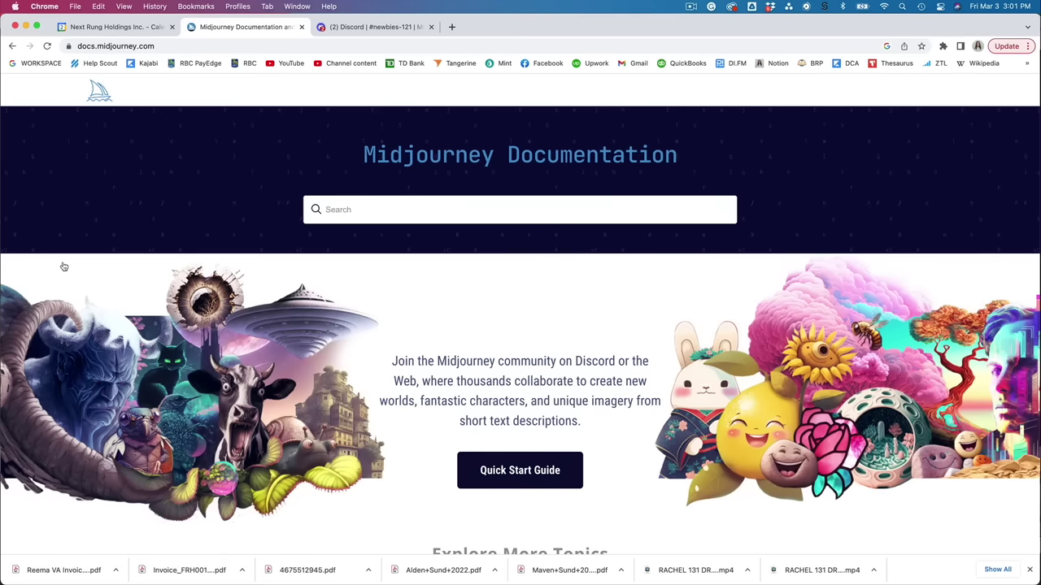
pyautogui.click(504, 471)
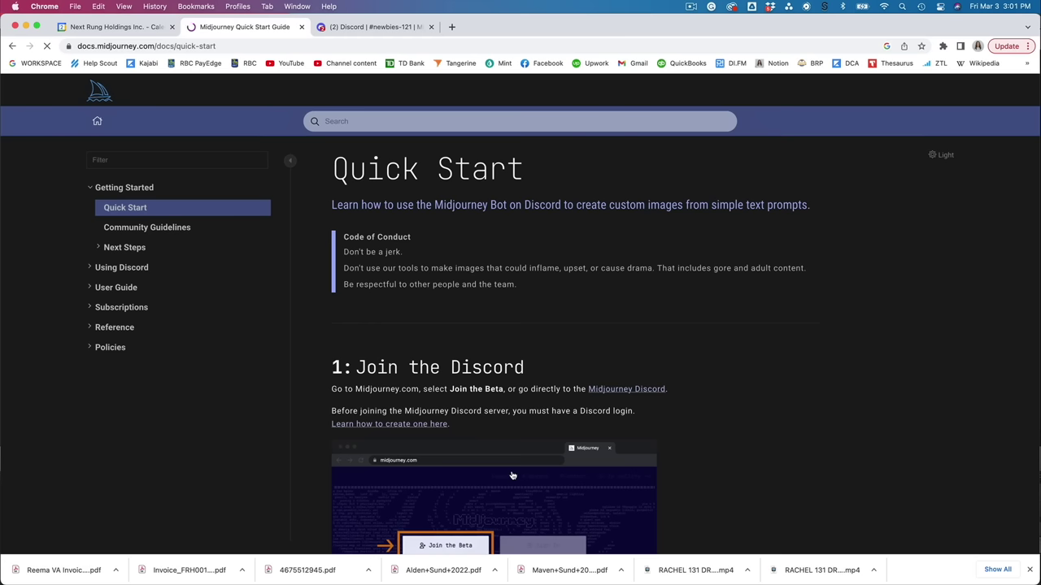
pyautogui.click(92, 288)
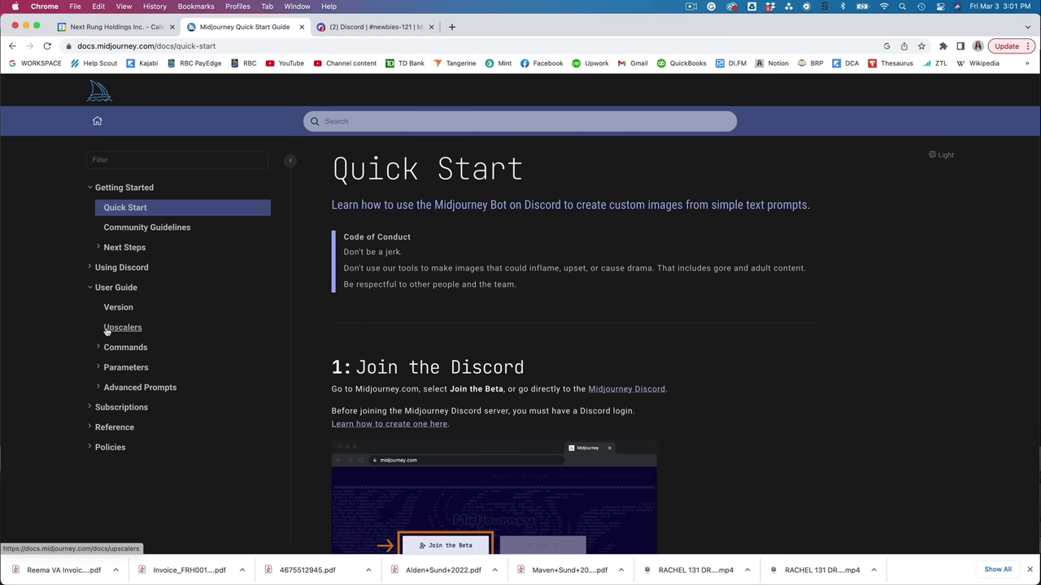
pyautogui.click(126, 368)
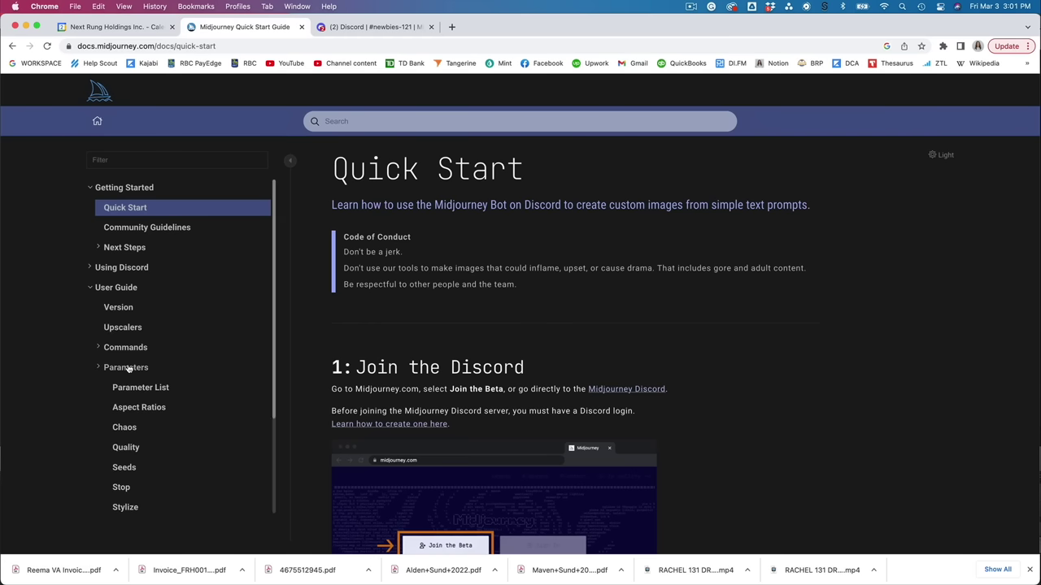
# - Read the Parameter List page covering --aspect, --chaos, --no and --quality, then go back
pyautogui.scroll(-3, 236, 353)
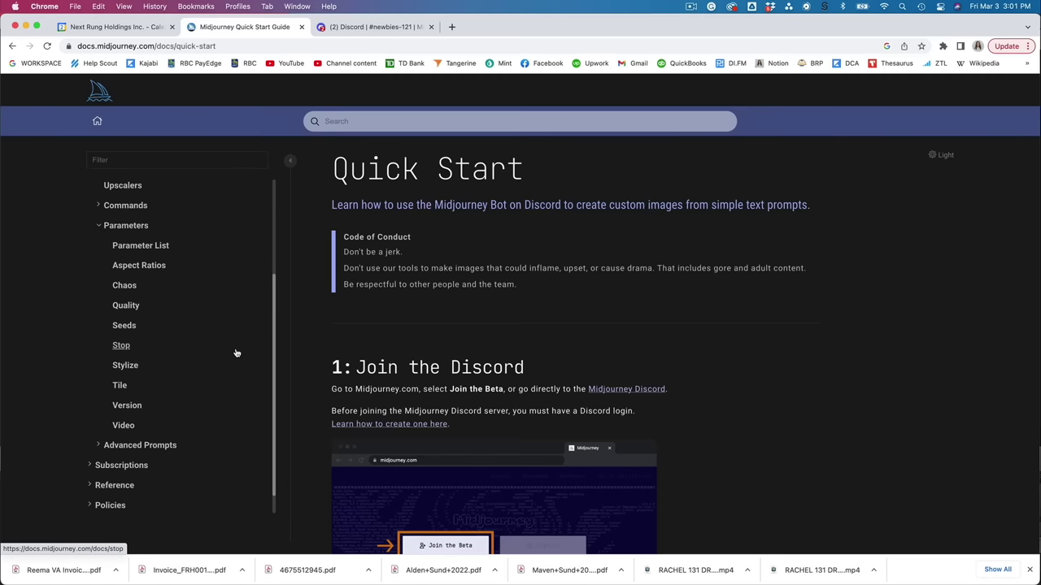
pyautogui.click(143, 249)
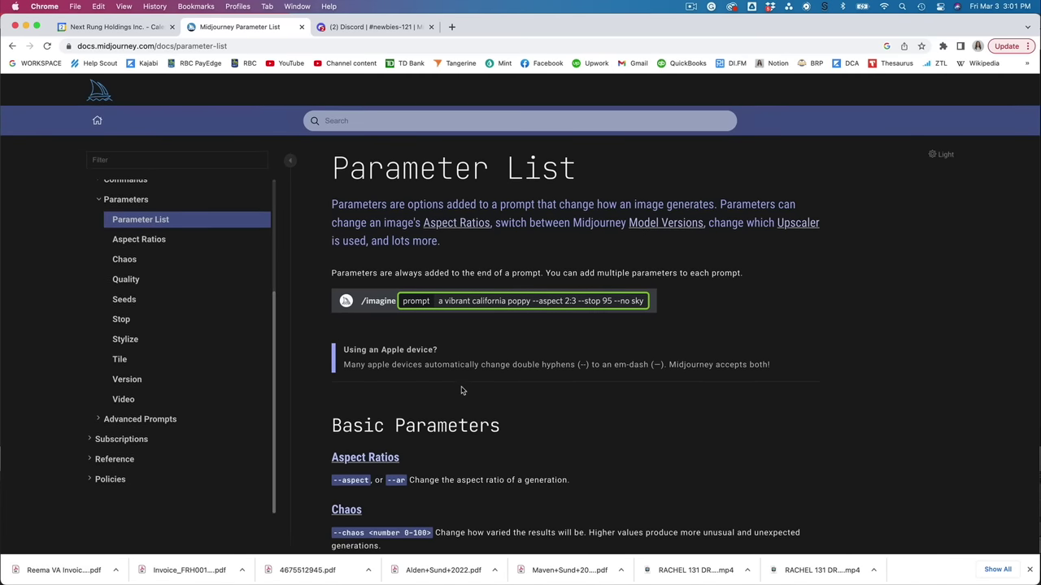
pyautogui.scroll(-3, 462, 391)
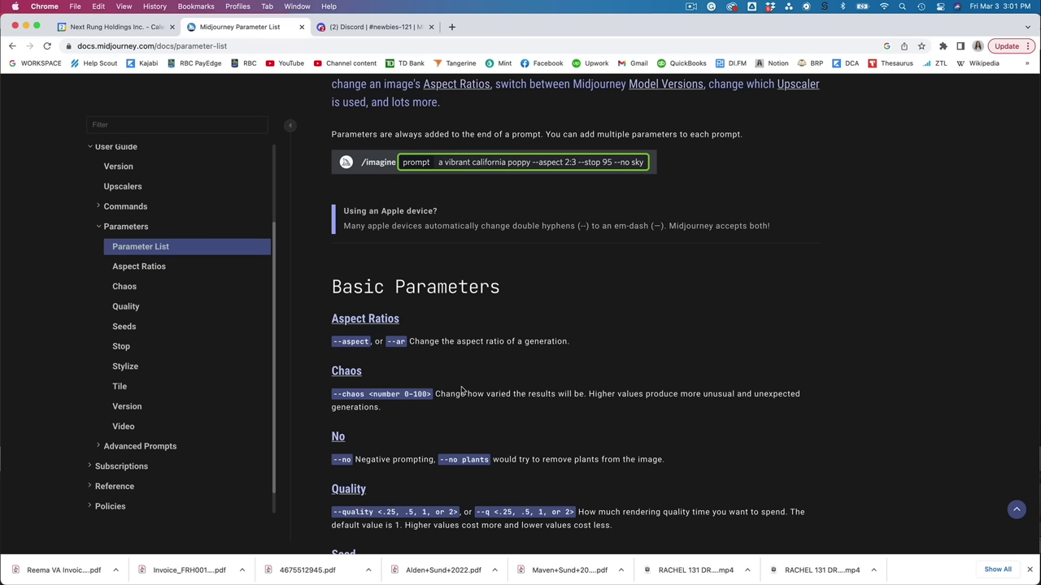
pyautogui.scroll(-1, 462, 391)
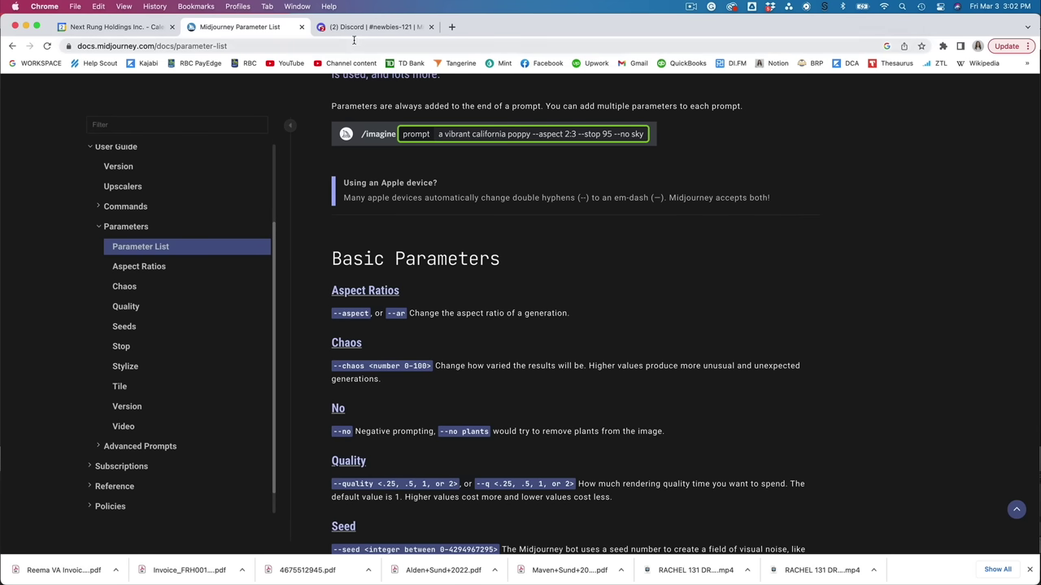
pyautogui.scroll(3, 220, 167)
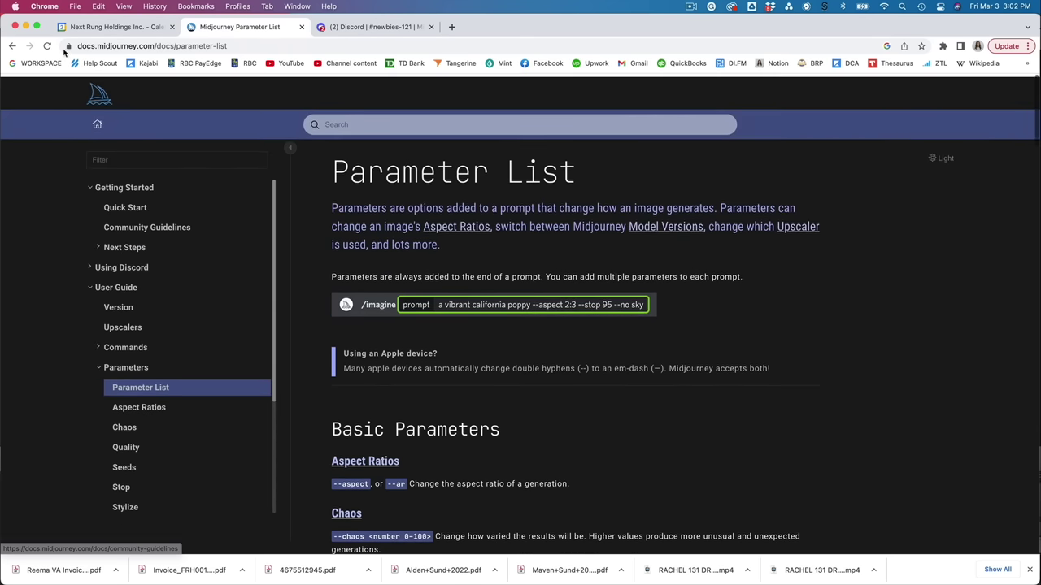
pyautogui.click(12, 47)
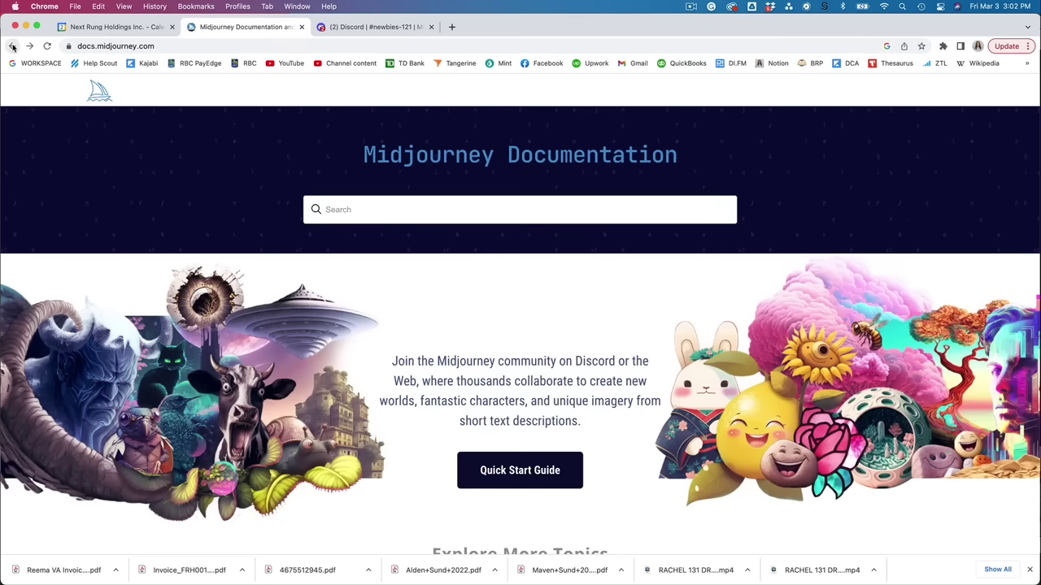
# - Return to midjourney.com/app and browse the husky, bulldog and mastiff flower-puppy grids
pyautogui.click(12, 46)
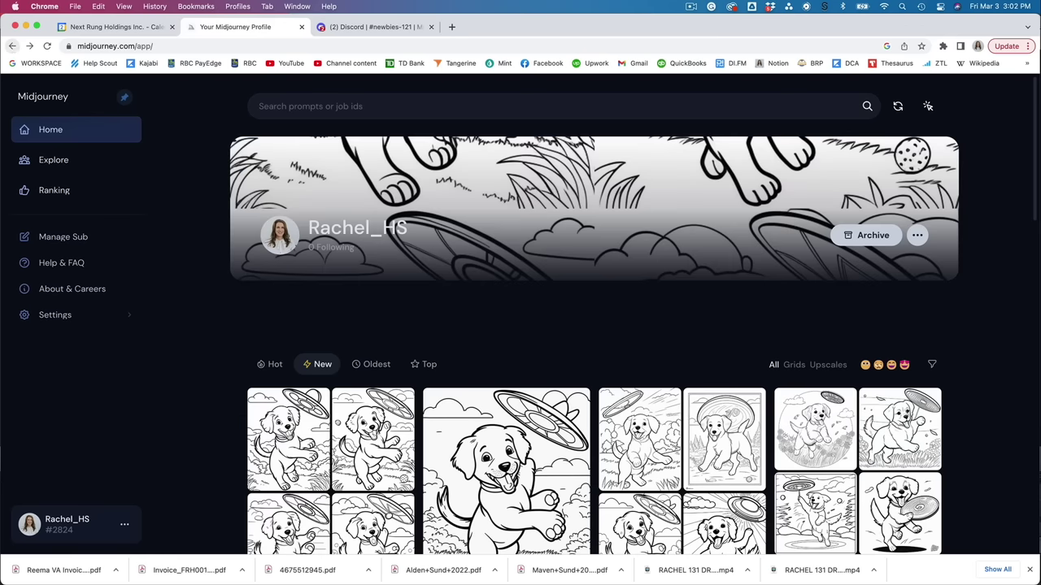
pyautogui.scroll(-2, 534, 323)
pyautogui.scroll(-2, 533, 321)
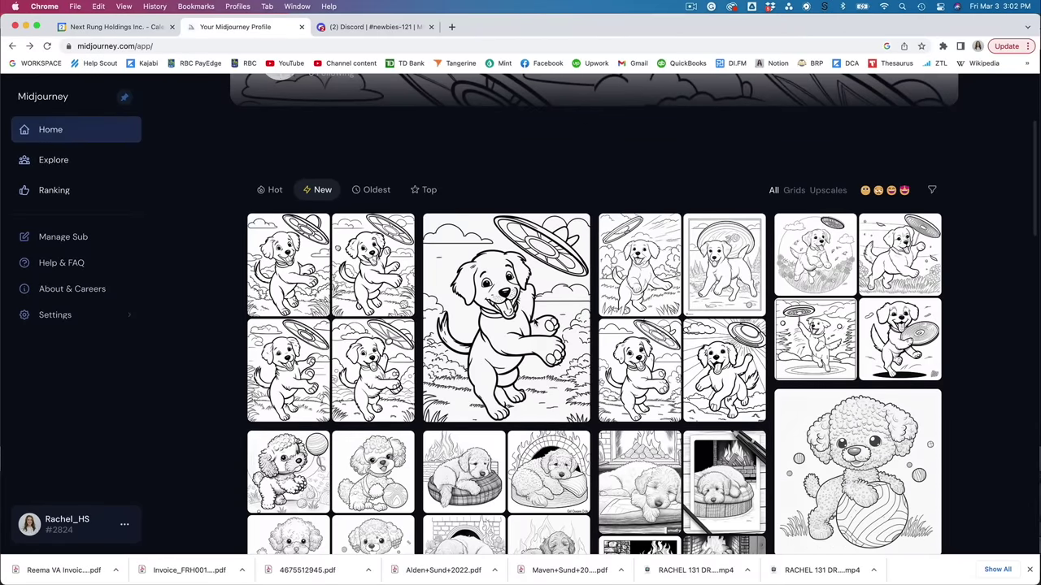
pyautogui.scroll(-2, 534, 321)
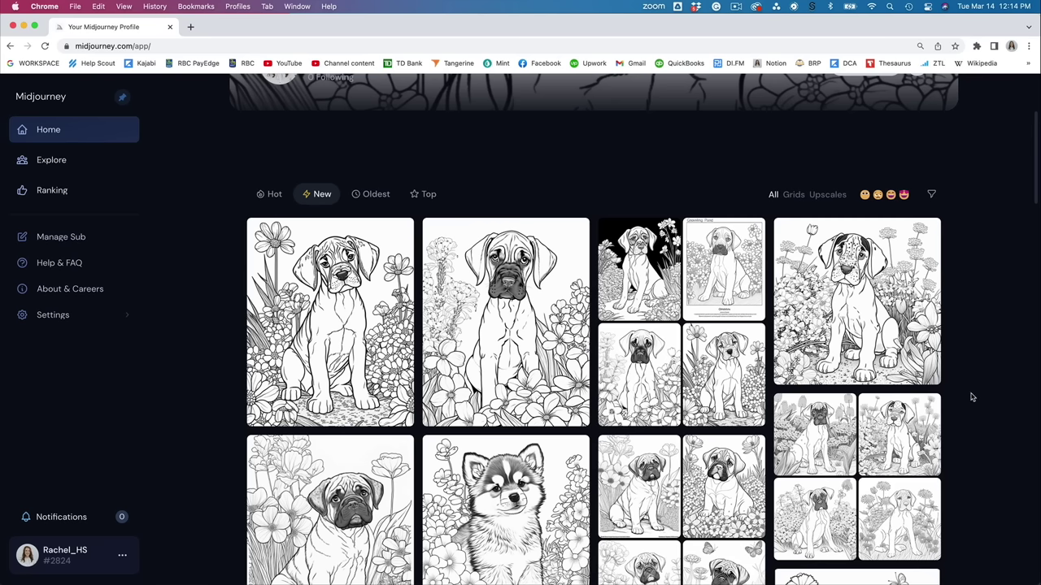
pyautogui.scroll(-2, 971, 398)
pyautogui.scroll(-6, 971, 397)
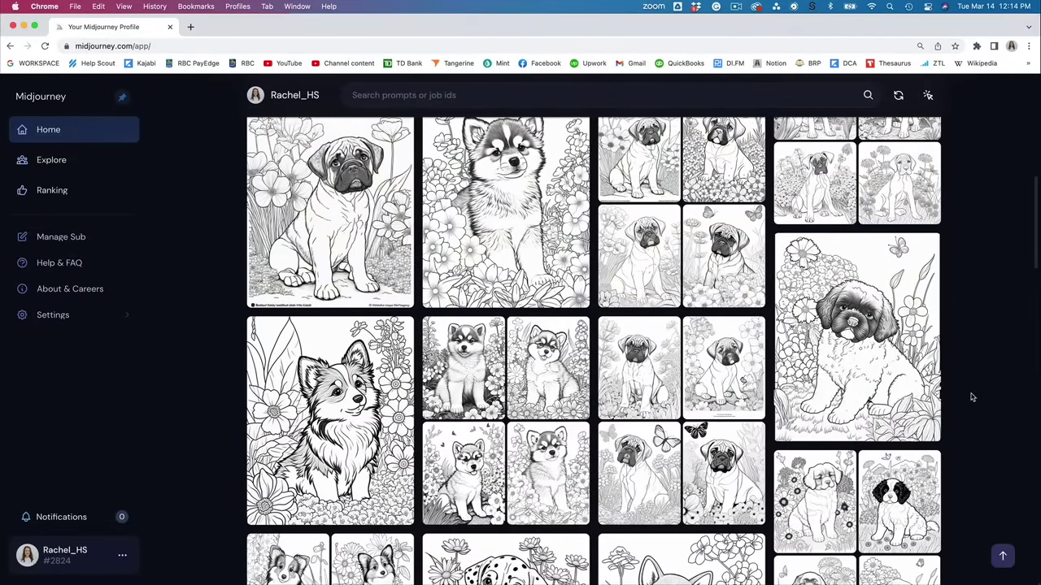
pyautogui.scroll(-4, 972, 398)
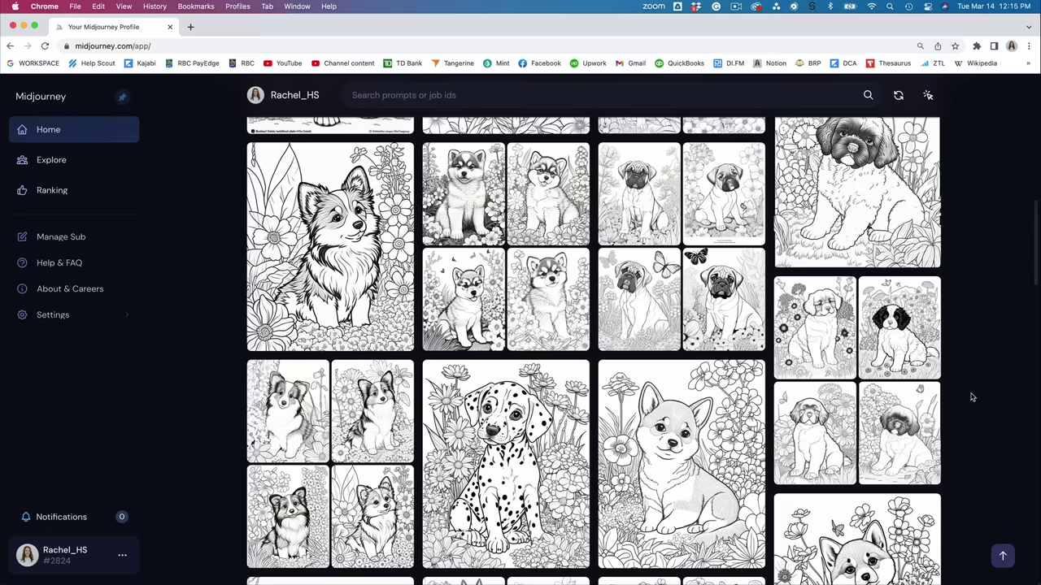
pyautogui.scroll(7, 972, 397)
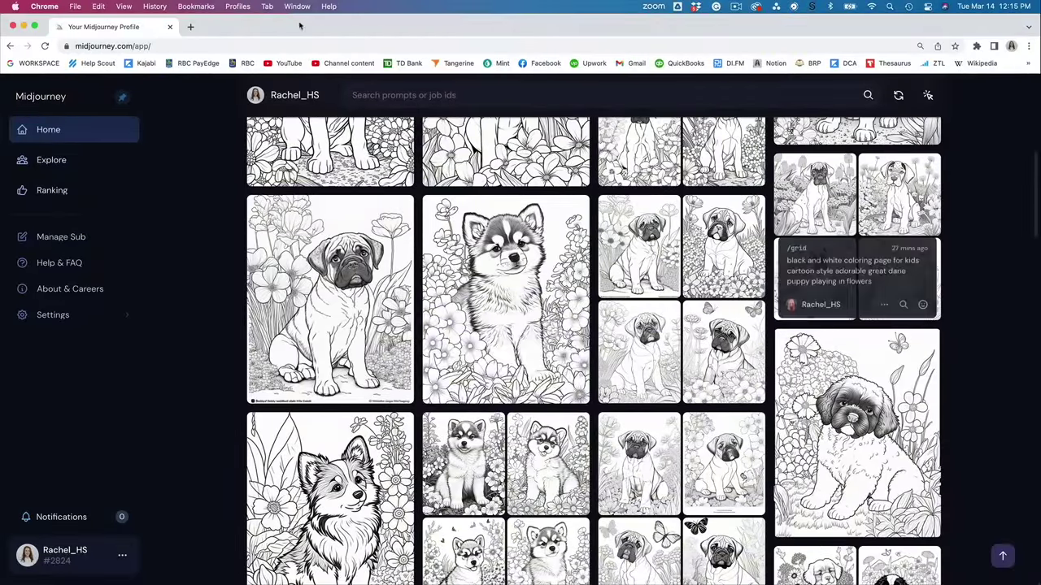
pyautogui.moveTo(555, 322)
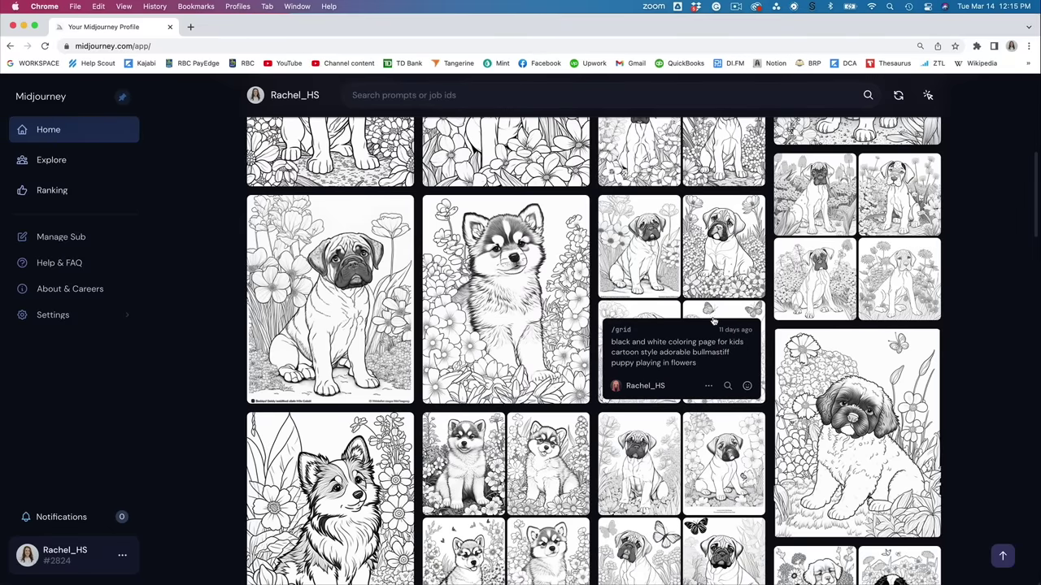
pyautogui.scroll(5, 722, 342)
pyautogui.scroll(-10, 713, 321)
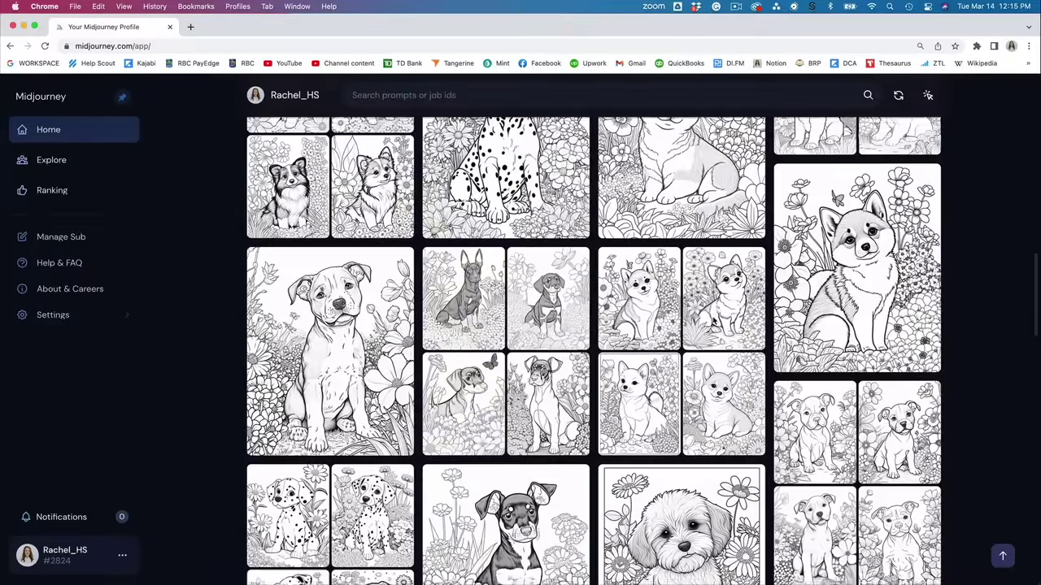
pyautogui.scroll(-10, 713, 321)
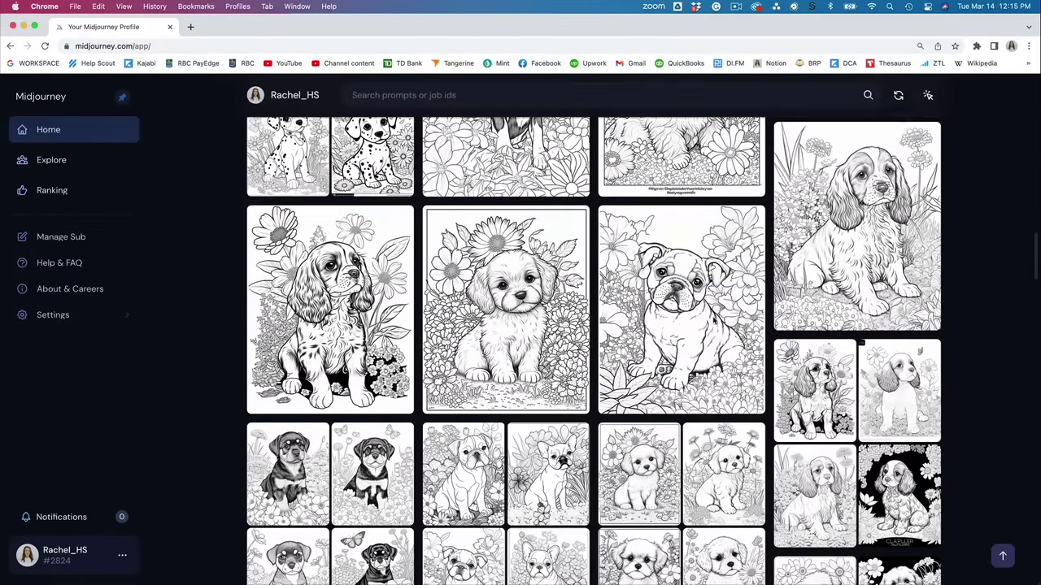
pyautogui.scroll(-3, 713, 321)
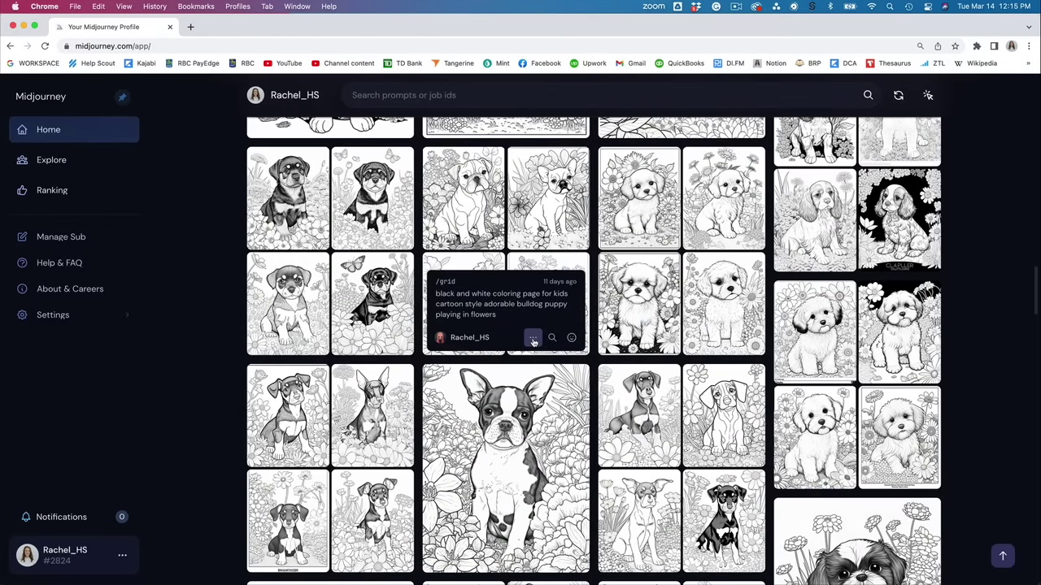
# - Show Finder's Downloads folder and Quick Look the newest PNG, a mastiff coloring page
pyautogui.click(533, 338)
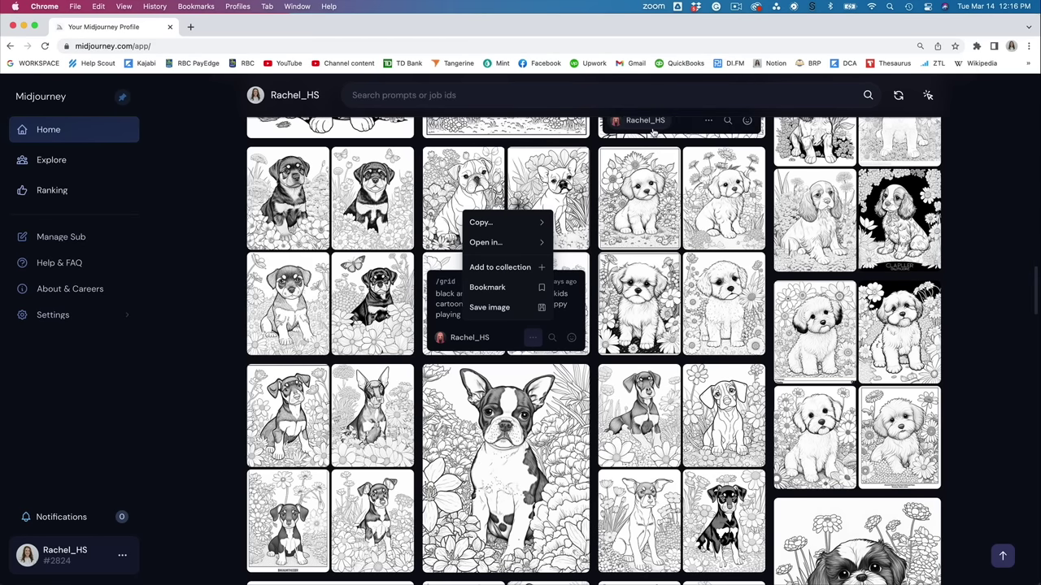
pyautogui.press('super+Tab')
pyautogui.press('super+Tab')
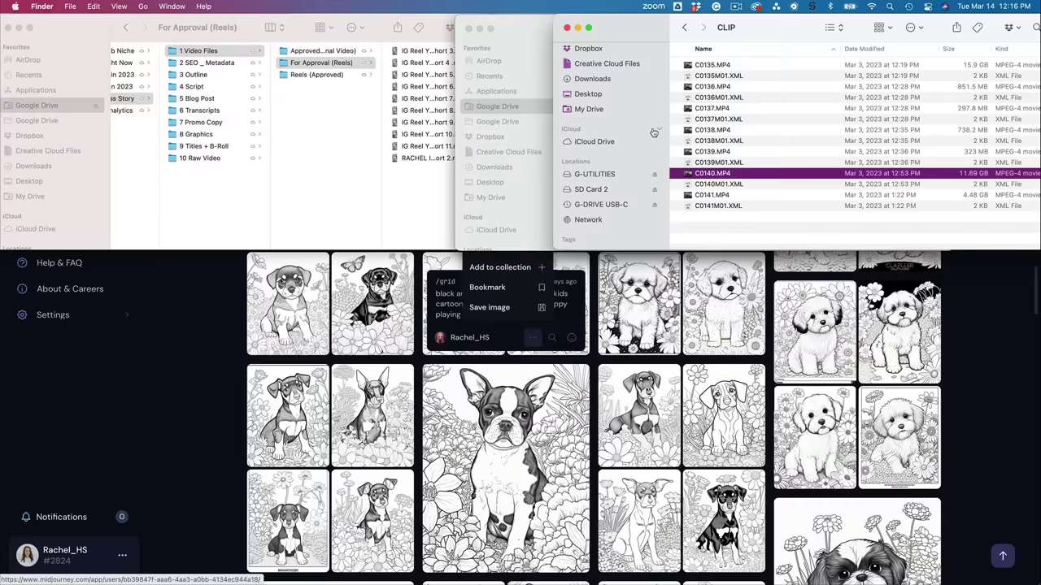
pyautogui.press('super+alt+l')
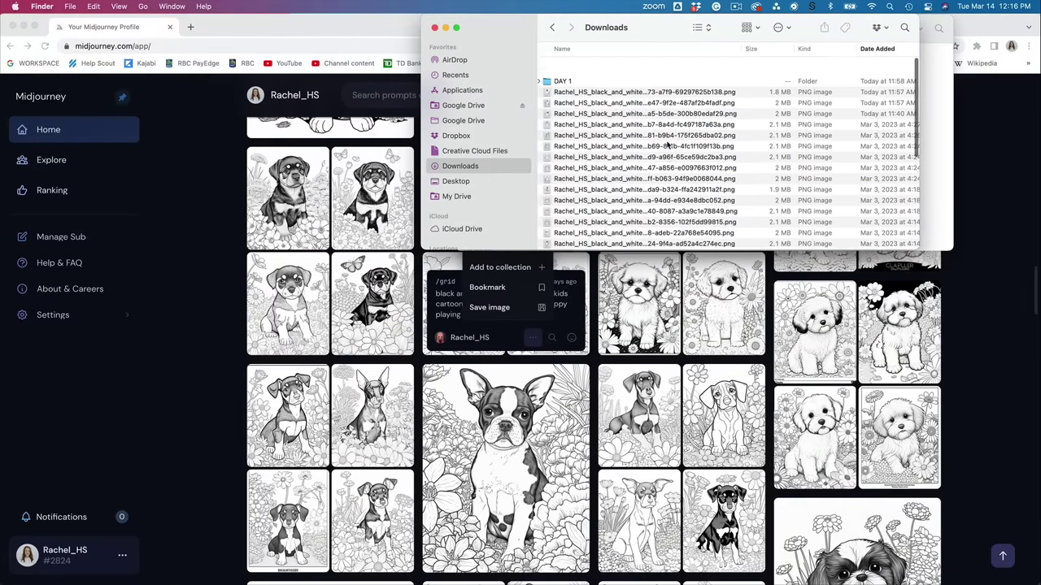
pyautogui.click(653, 75)
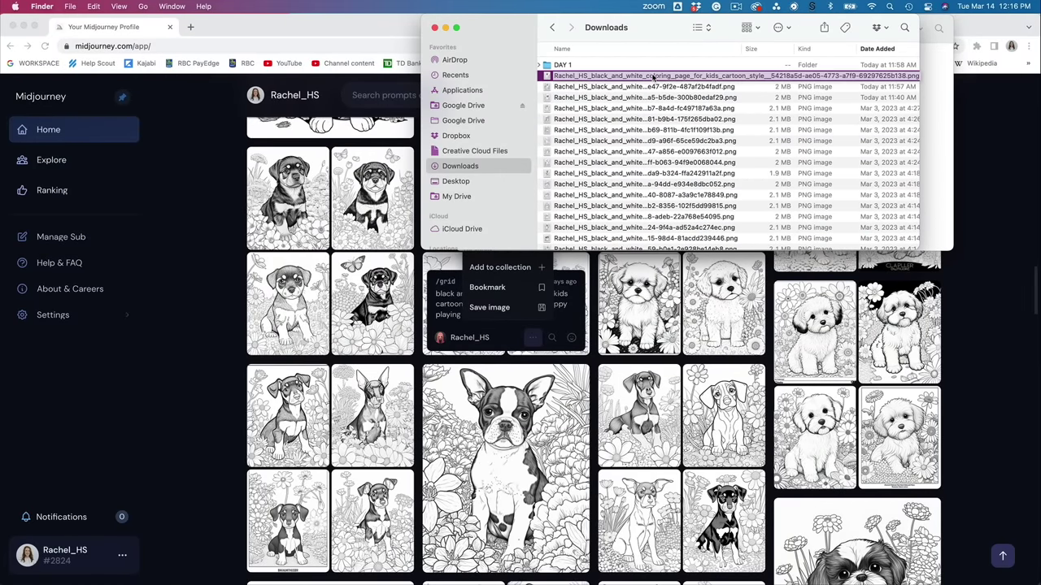
pyautogui.press('space')
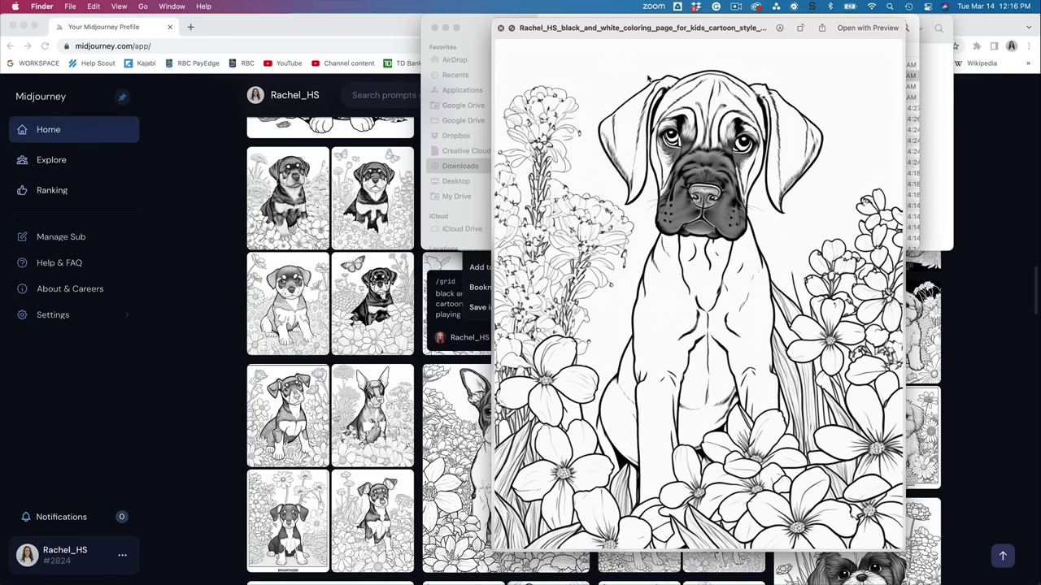
# - Page forward through the terrier, Pomeranian, Yorkie, Chihuahua, dachshund, husky and spaniel pages to the French bulldog
pyautogui.press('Down')
pyautogui.press('Down')
pyautogui.press('Down')
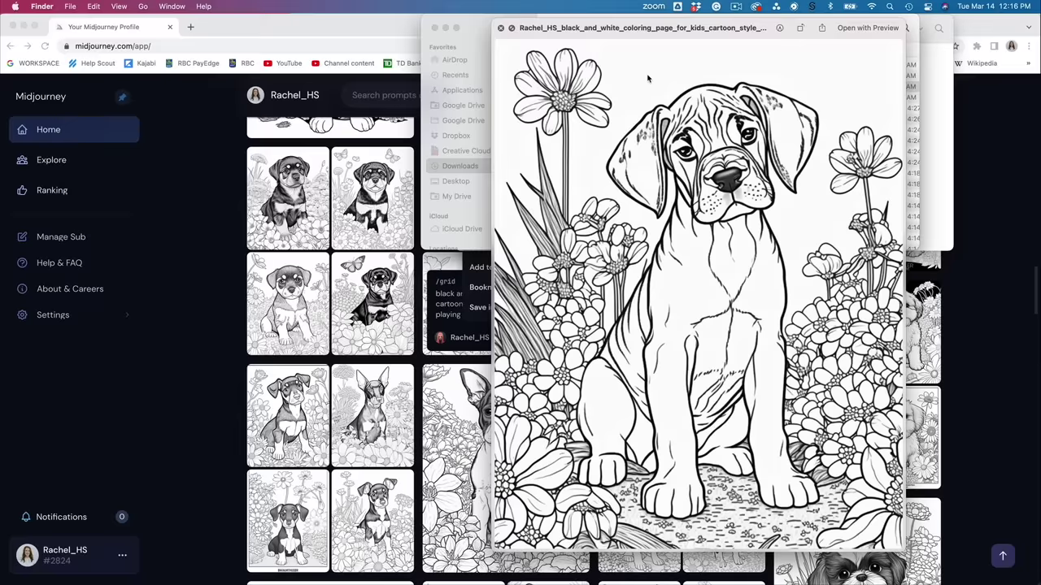
pyautogui.press('Down')
pyautogui.press('Down')
pyautogui.press('Down')
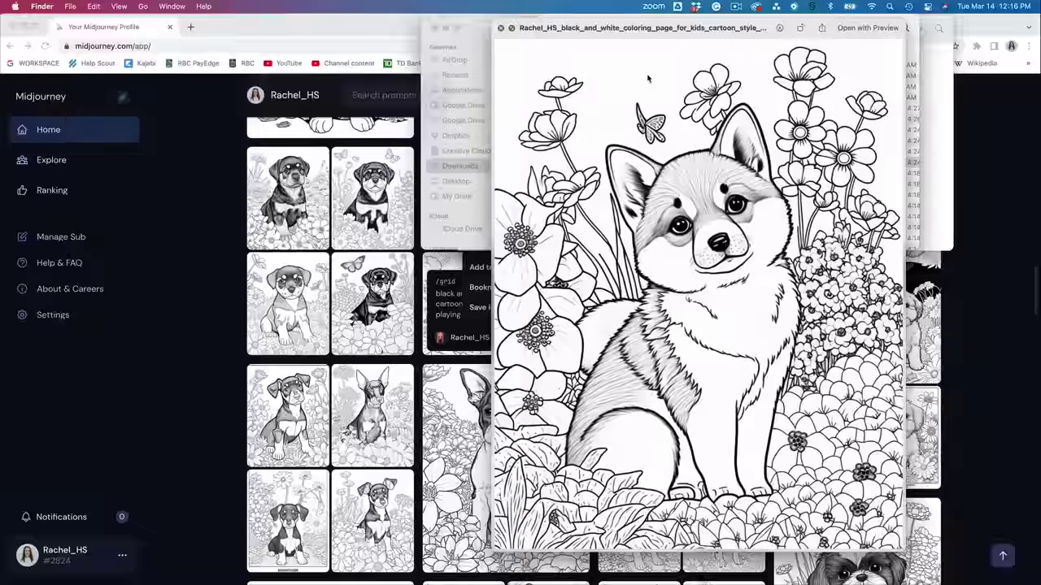
pyautogui.press('Down')
pyautogui.press('Down')
pyautogui.press('Down')
pyautogui.press('Down')
pyautogui.press('Down')
pyautogui.press('Down')
pyautogui.press('Down')
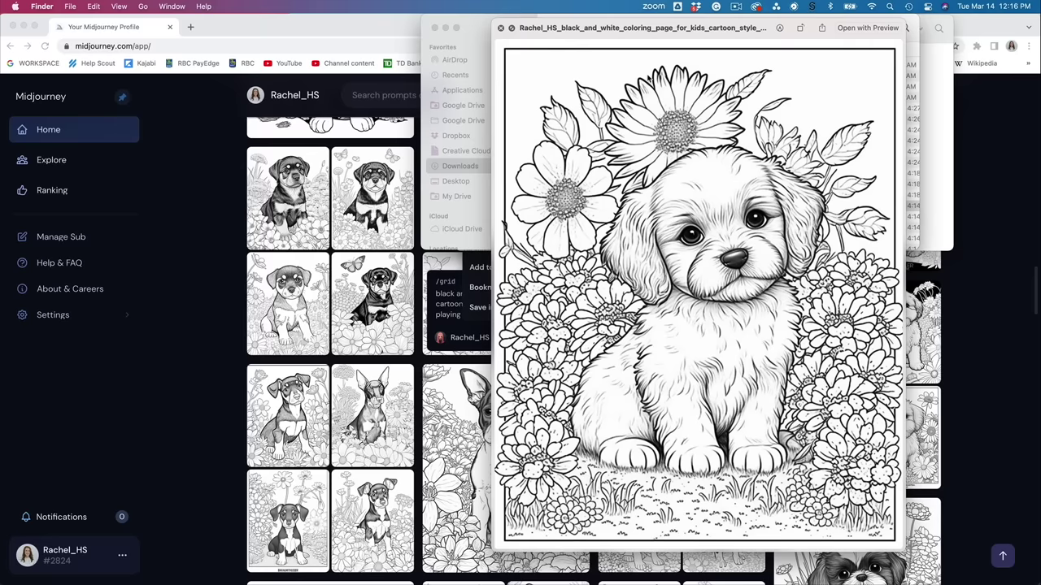
pyautogui.press('Down')
pyautogui.press('Down')
pyautogui.press('Down')
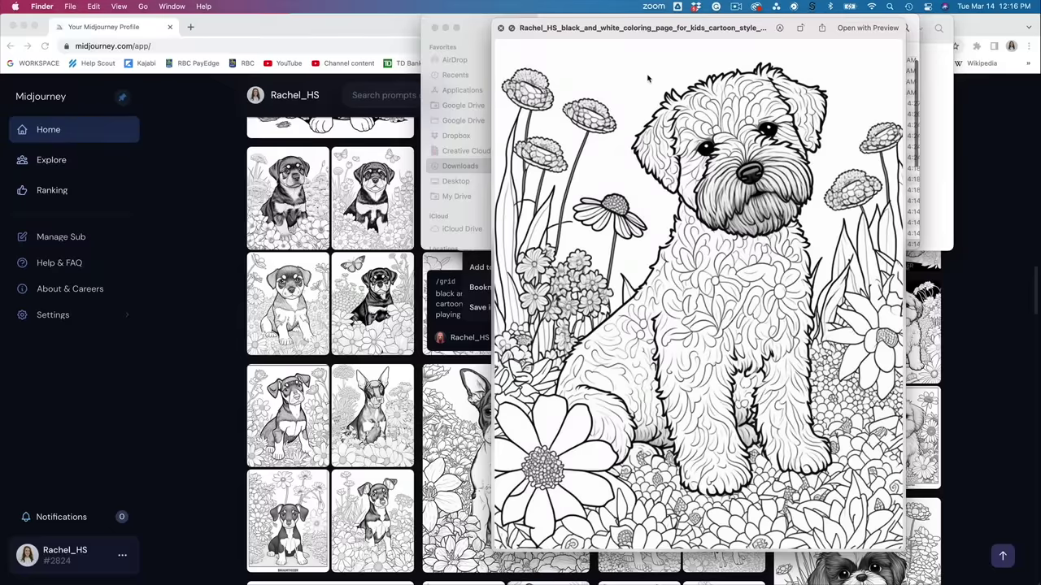
pyautogui.press('Down')
pyautogui.press('Down')
pyautogui.press('Down')
pyautogui.press('Down')
pyautogui.press('Down')
pyautogui.press('Down')
pyautogui.press('Down')
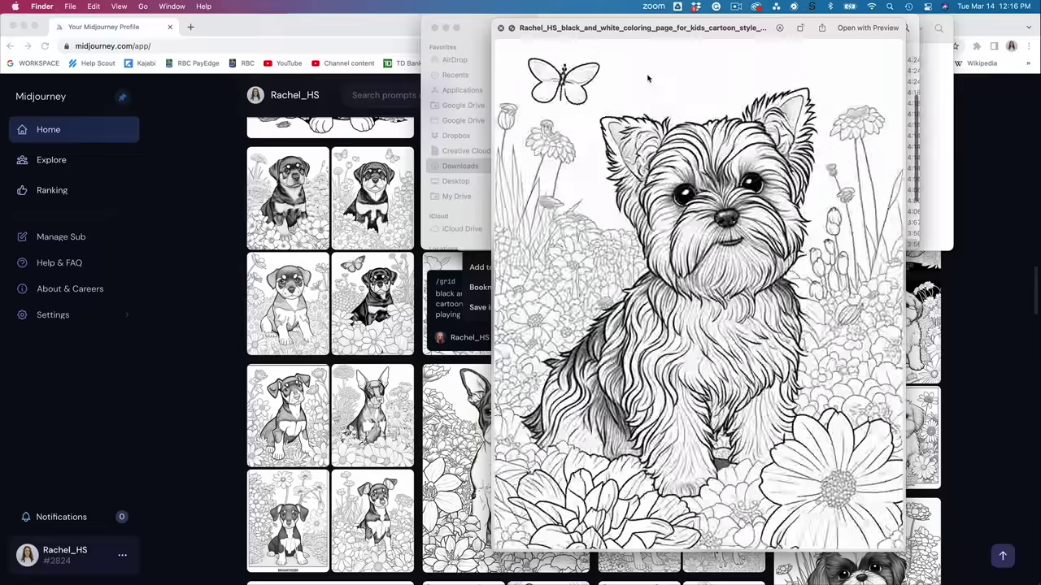
pyautogui.press('Down')
pyautogui.press('Down')
pyautogui.press('Down')
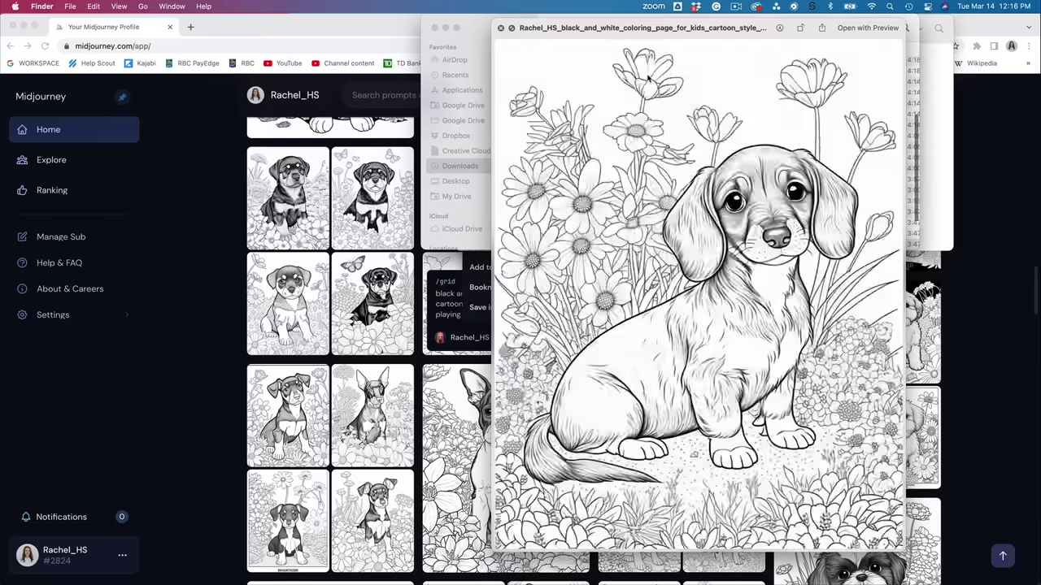
pyautogui.press('Down')
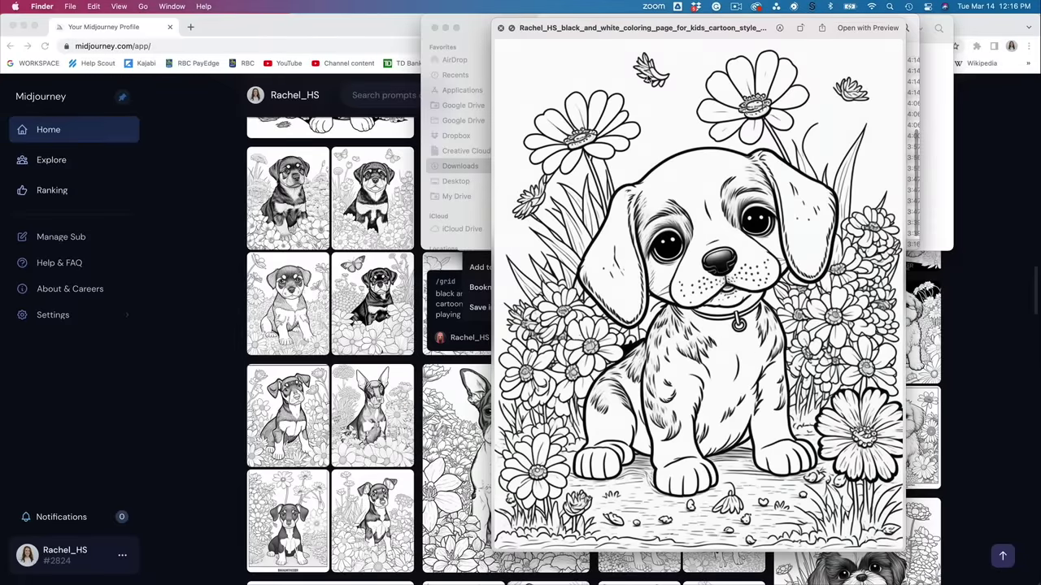
pyautogui.press('Down')
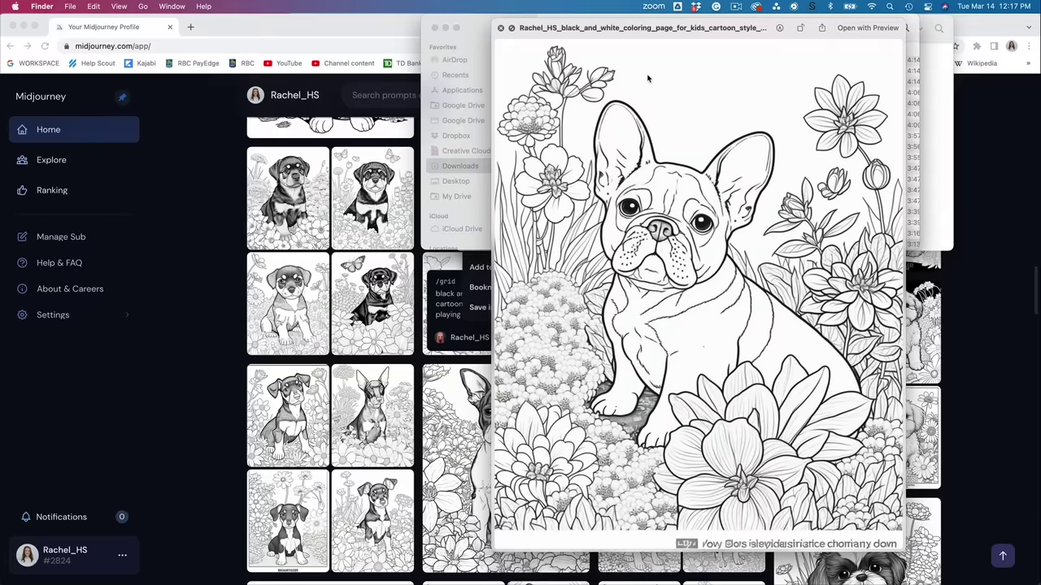
# - Flip back and forth comparing the French bulldog page with the neighbouring puppy page
pyautogui.press('Up')
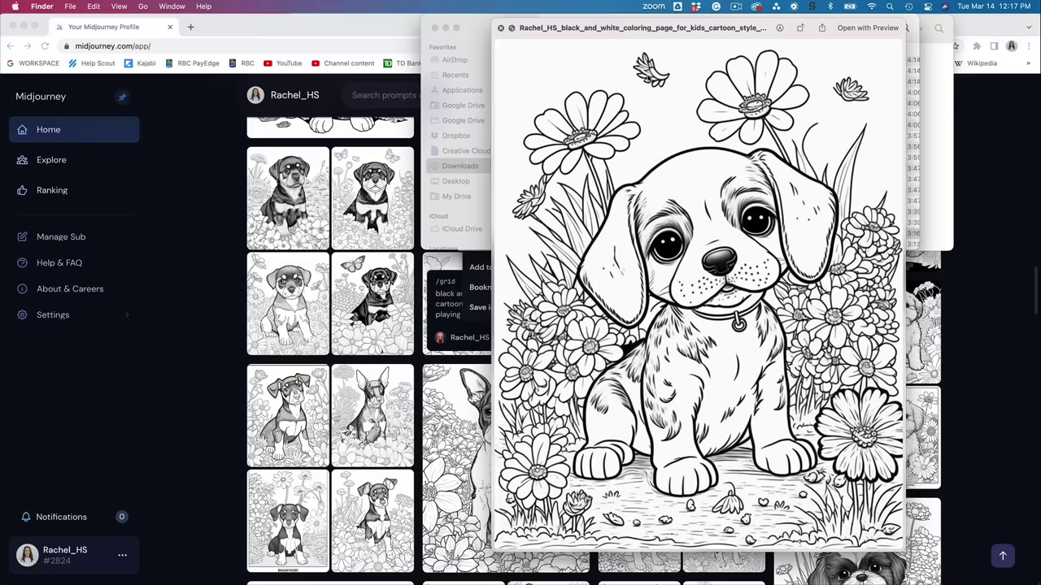
pyautogui.press('Down')
pyautogui.press('Down')
pyautogui.press('Up')
pyautogui.press('Down')
pyautogui.press('Up')
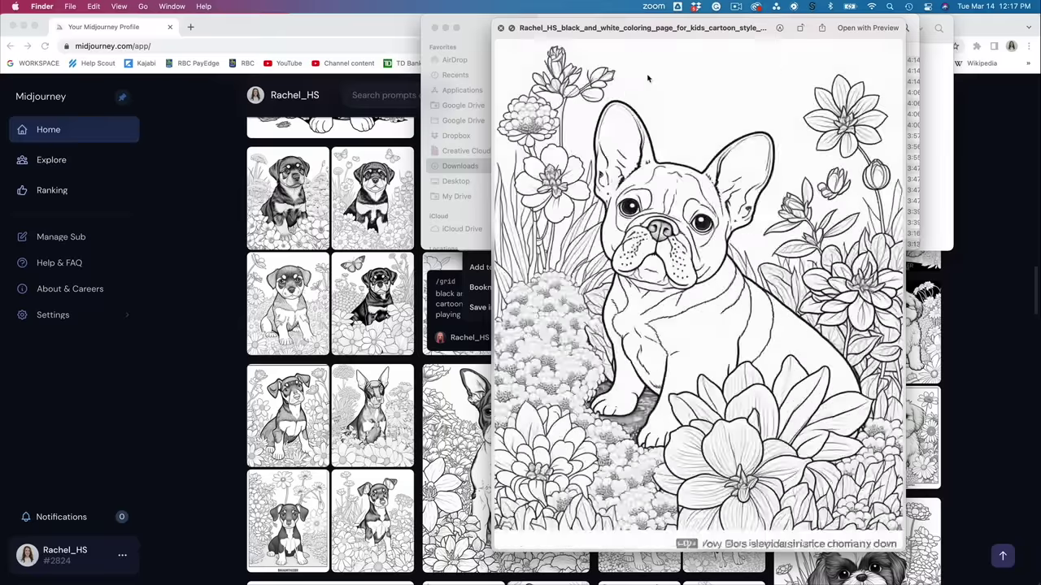
pyautogui.press('Down')
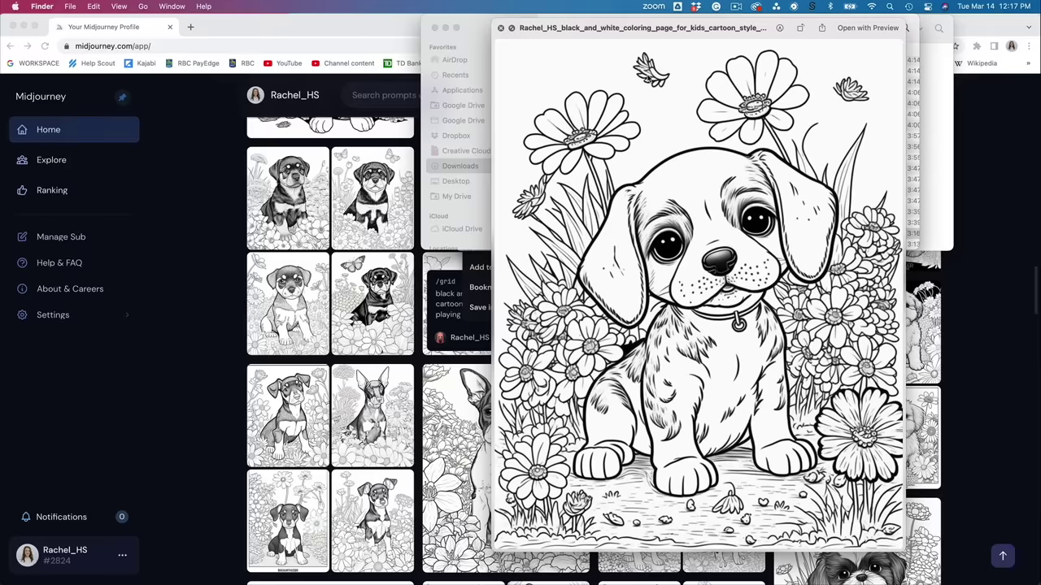
# - Step forward through husky, Chihuahua, Yorkie, Pomeranian, Boston Terrier and bulldog pages to the cocker spaniel
pyautogui.press('Down')
pyautogui.press('Down')
pyautogui.press('Down')
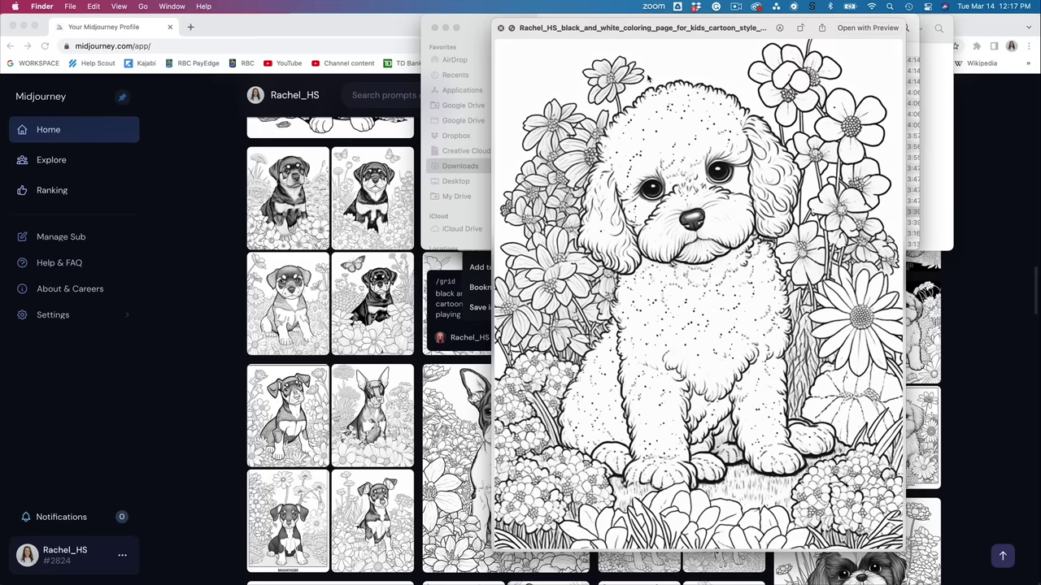
pyautogui.press('Down')
pyautogui.press('Down')
pyautogui.press('Down')
pyautogui.press('Down')
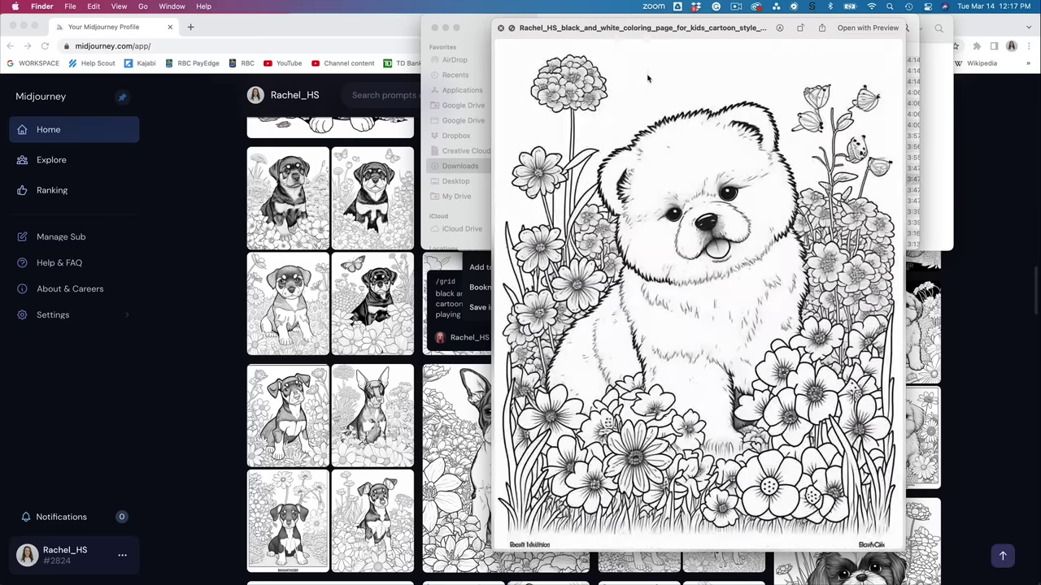
pyautogui.press('Down')
pyautogui.press('Down')
pyautogui.press('Down')
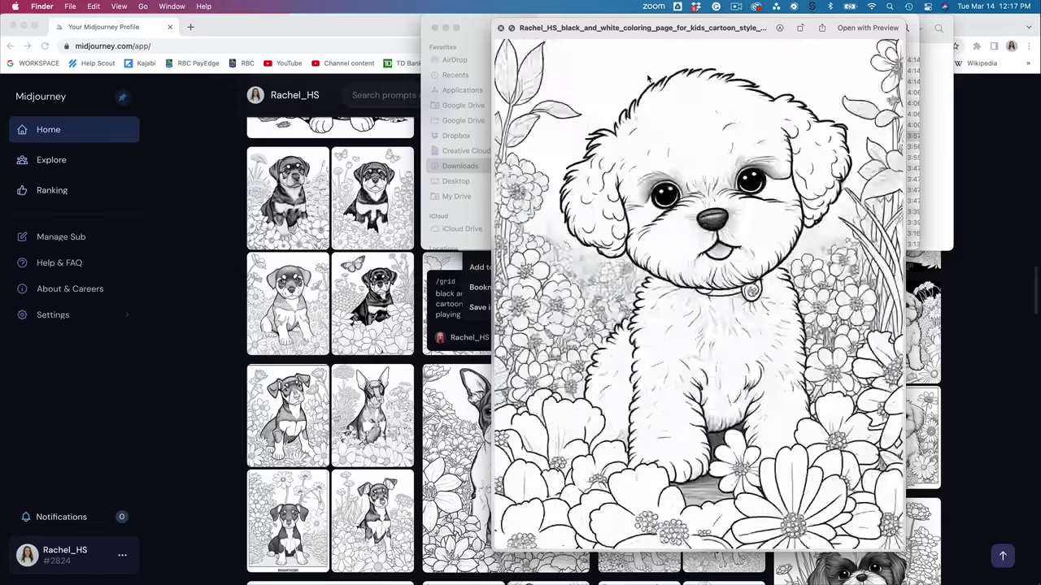
pyautogui.press('Down')
pyautogui.press('Down')
pyautogui.press('Down')
pyautogui.press('Down')
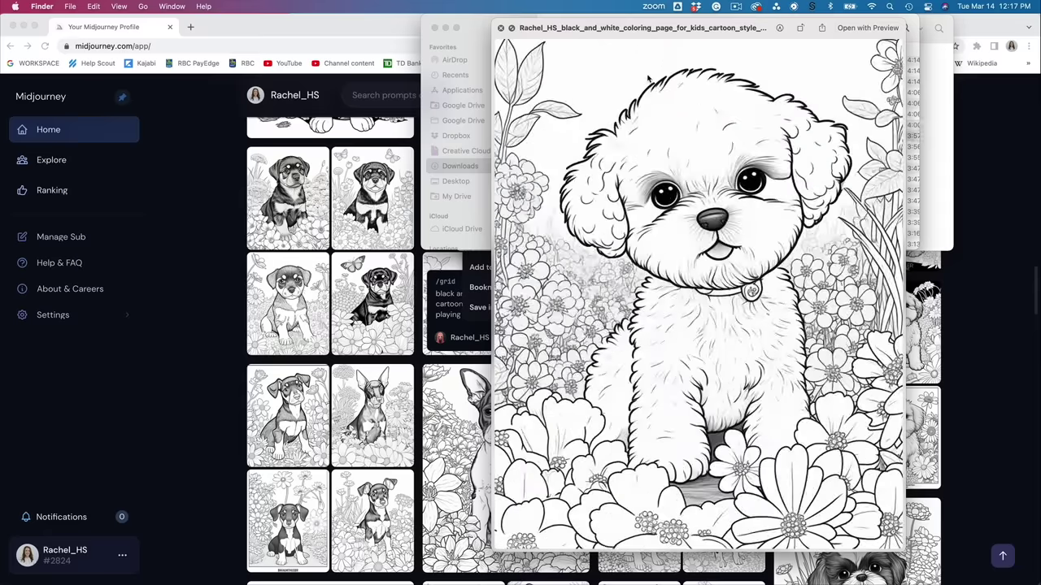
pyautogui.press('Down')
pyautogui.press('Down')
pyautogui.press('Down')
pyautogui.press('Down')
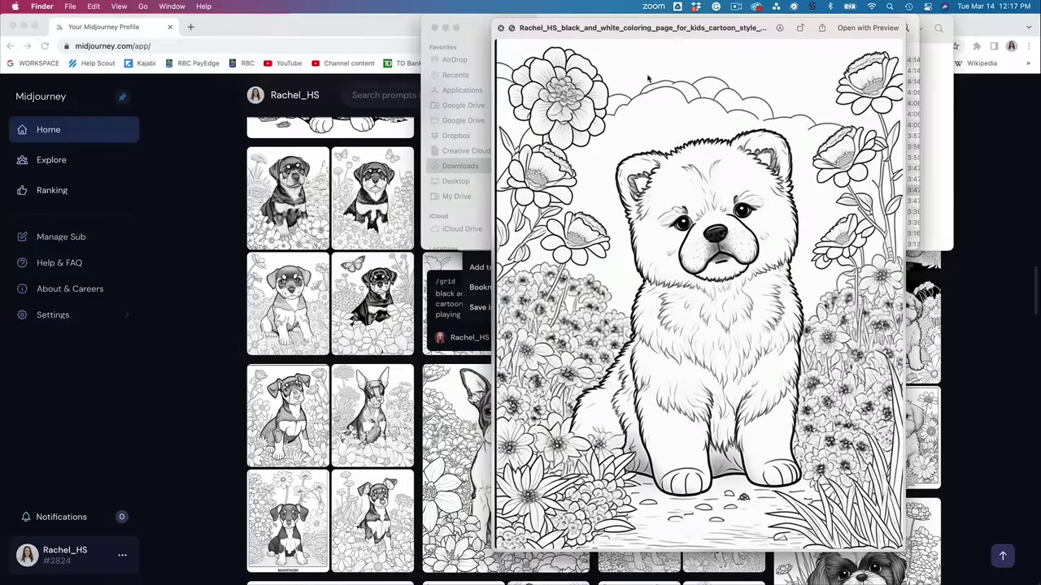
pyautogui.press('Down')
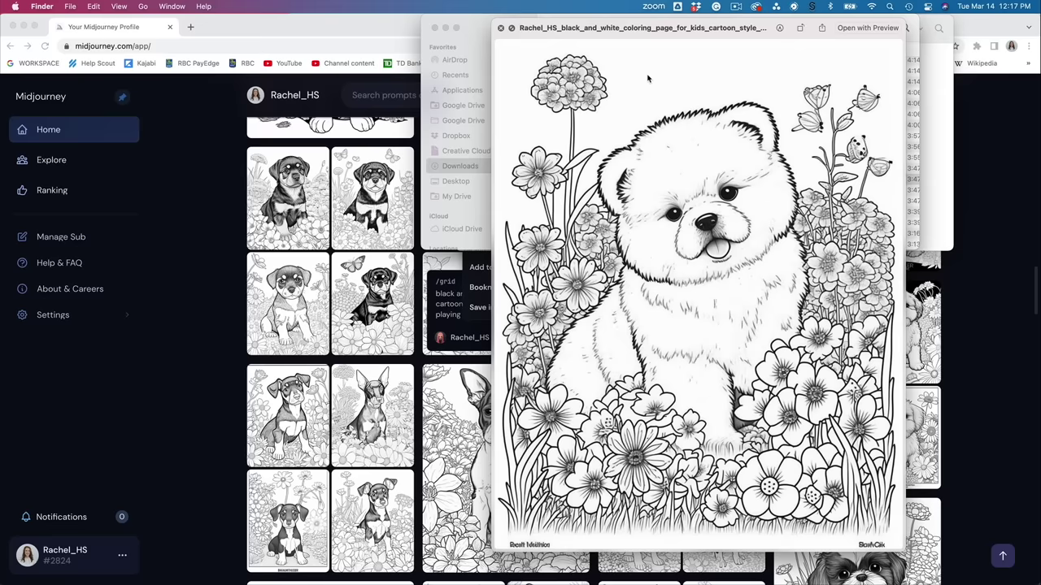
pyautogui.press('Down')
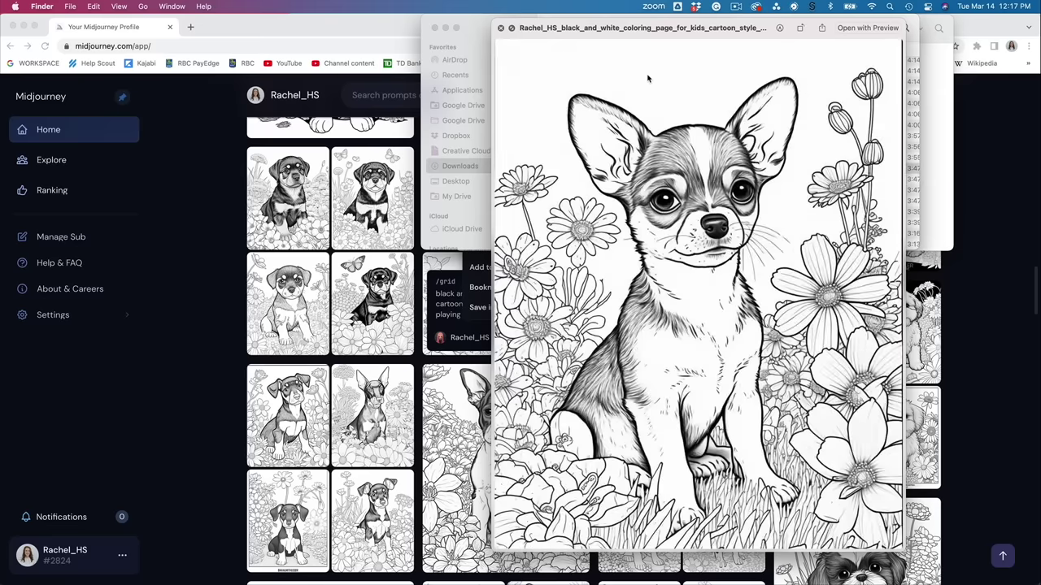
pyautogui.press('Down')
pyautogui.press('Down')
pyautogui.press('Down')
pyautogui.press('Down')
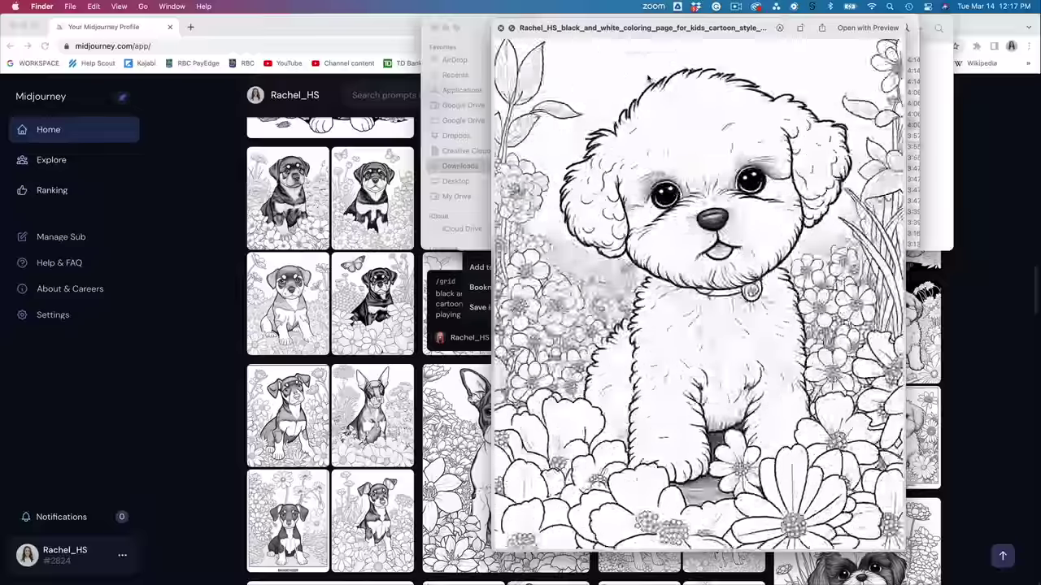
pyautogui.press('Down')
pyautogui.press('Down')
pyautogui.press('Down')
pyautogui.press('Down')
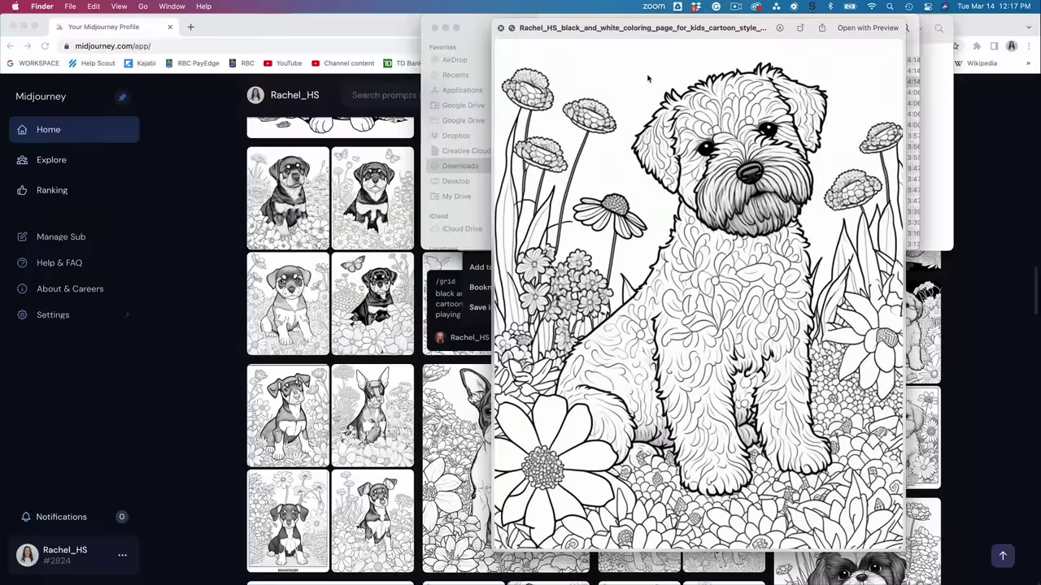
pyautogui.press('Down')
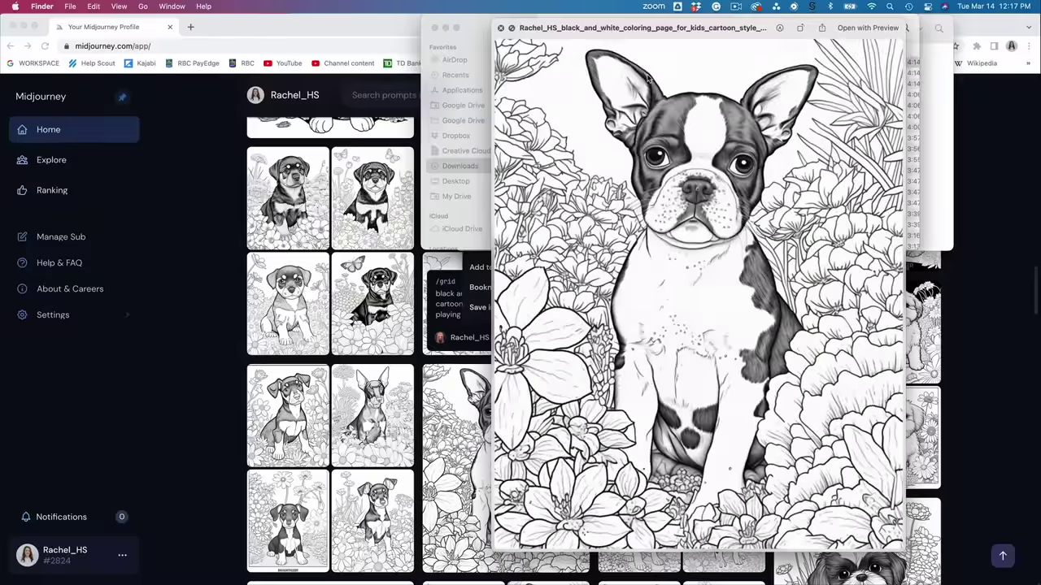
pyautogui.press('Down')
pyautogui.press('Down')
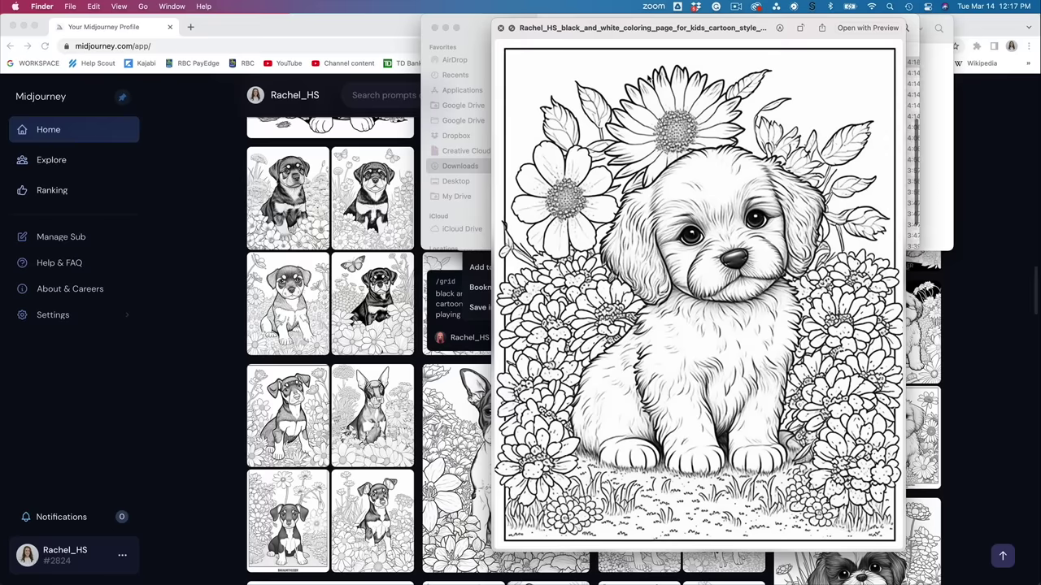
pyautogui.press('Down')
# - Compare pit bull, shiba, Dalmatian, husky, corgi and pug pages, ending on the boxer puppy
pyautogui.press('Up')
pyautogui.press('Up')
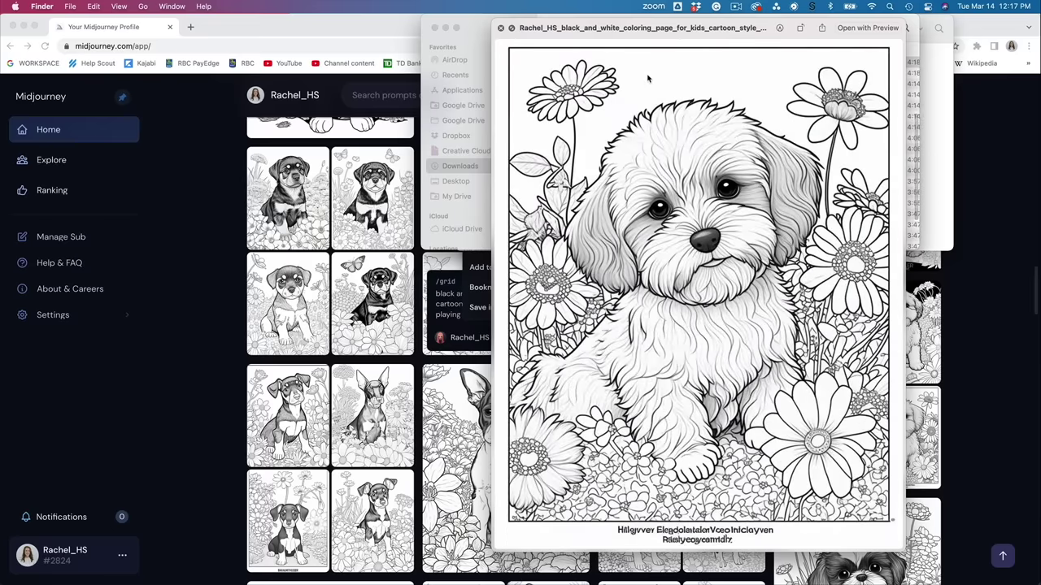
pyautogui.press('Down')
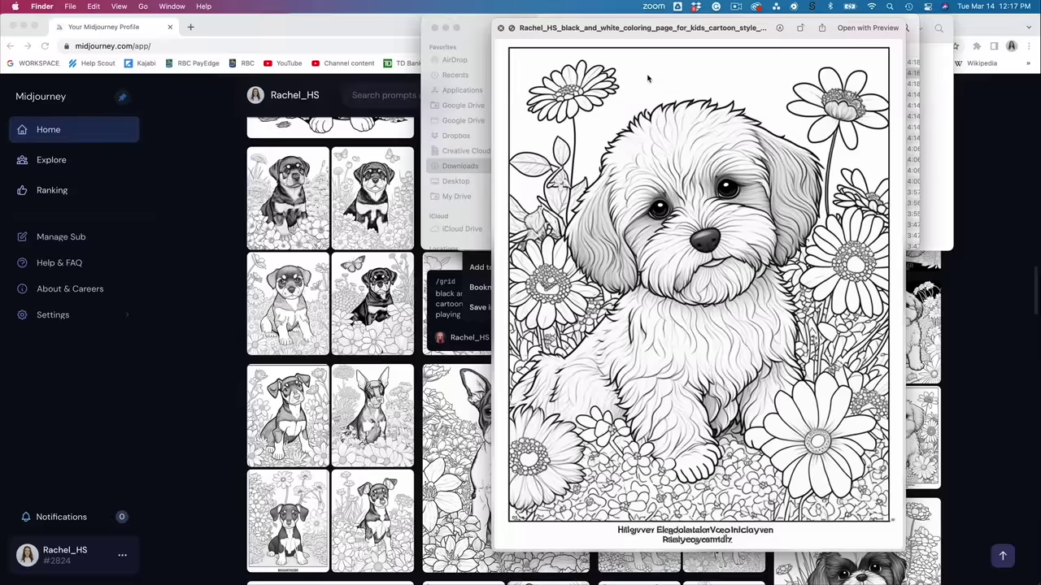
pyautogui.press('Up')
pyautogui.press('Up')
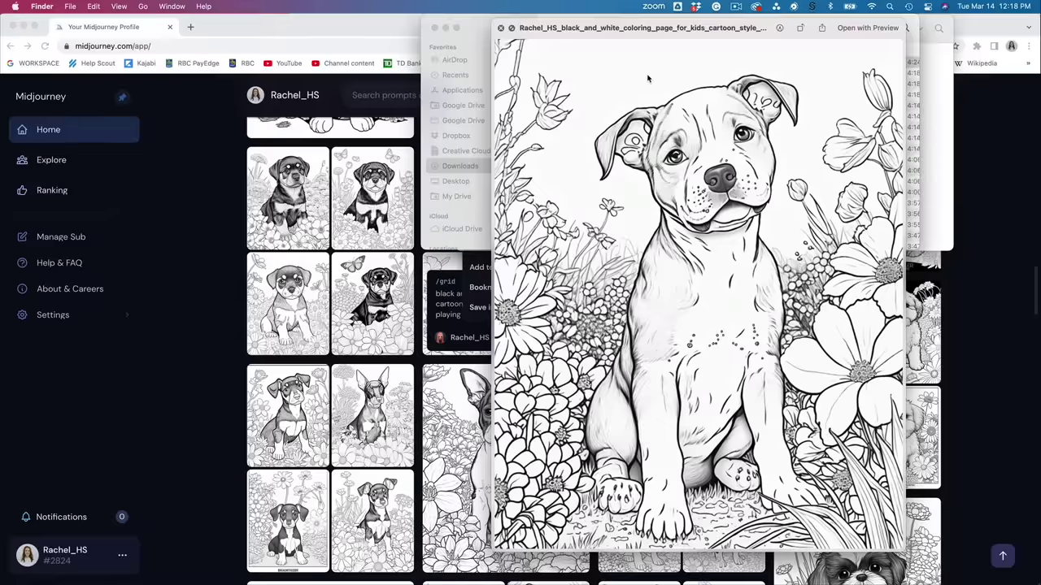
pyautogui.press('Up')
pyautogui.press('Up')
pyautogui.press('Up')
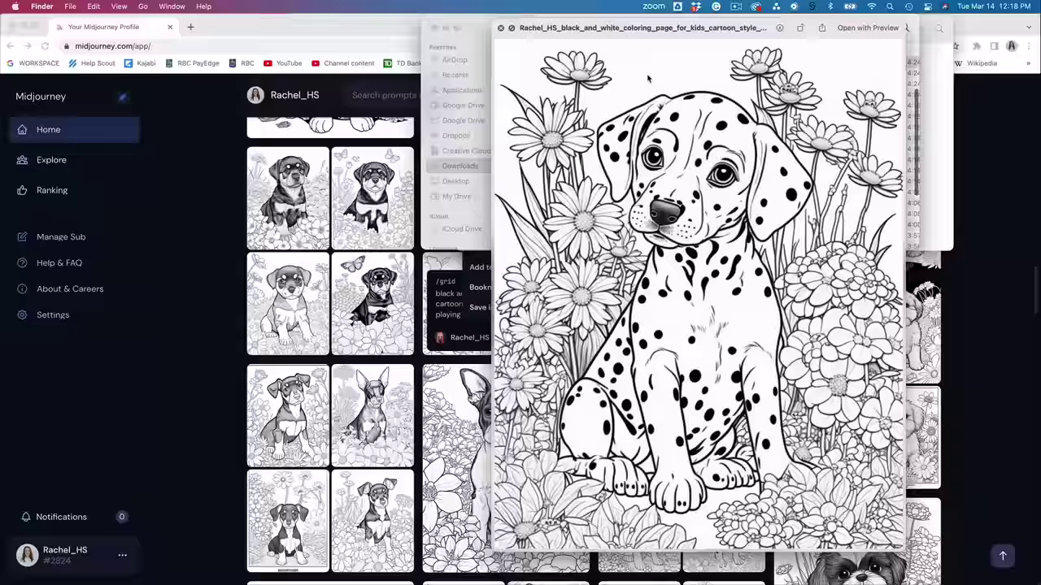
pyautogui.press('Up')
pyautogui.press('Up')
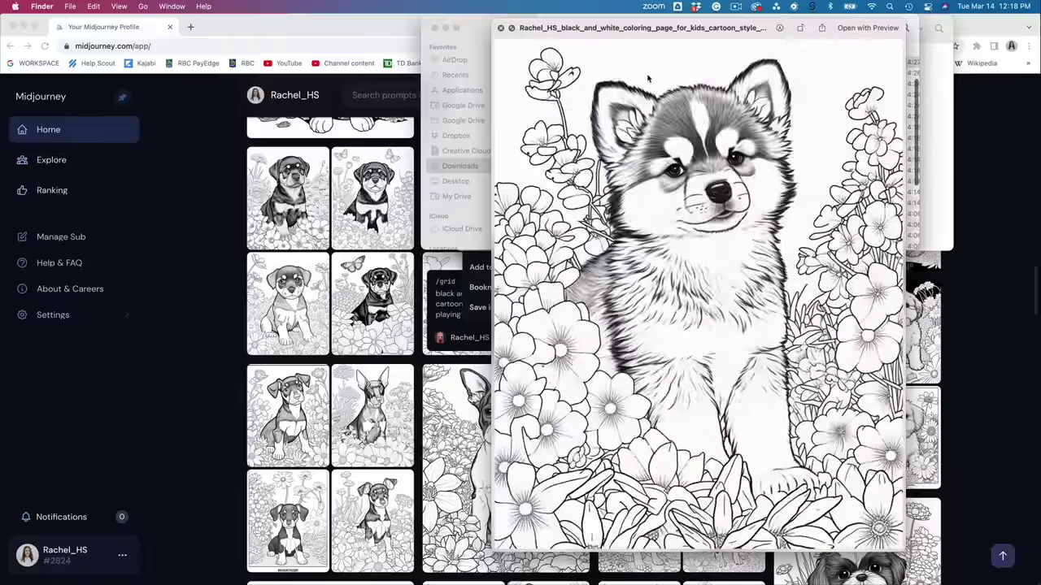
pyautogui.press('Down')
pyautogui.press('Up')
pyautogui.press('Down')
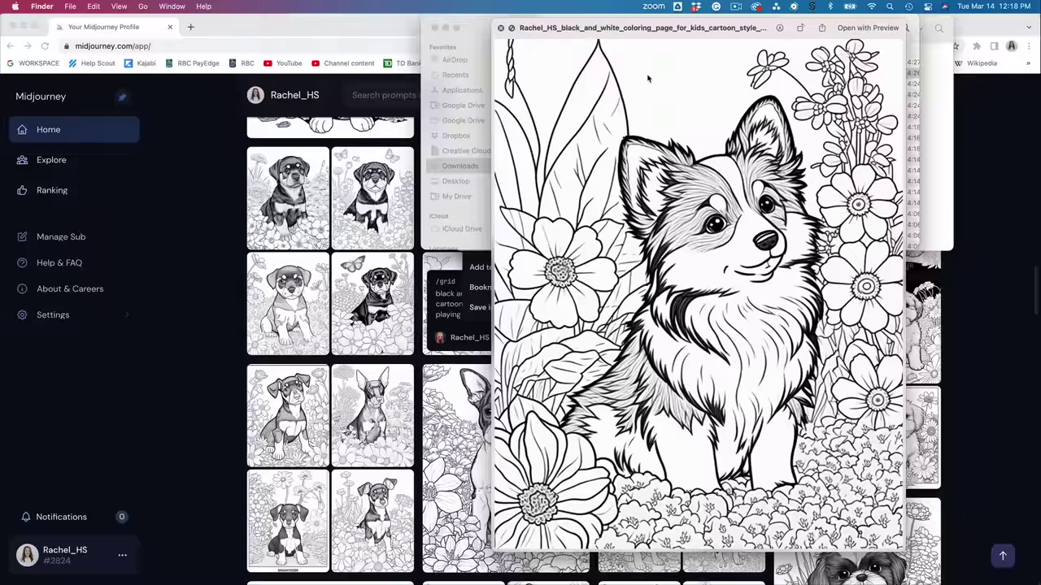
pyautogui.press('Up')
pyautogui.press('Down')
pyautogui.press('Up')
pyautogui.press('Up')
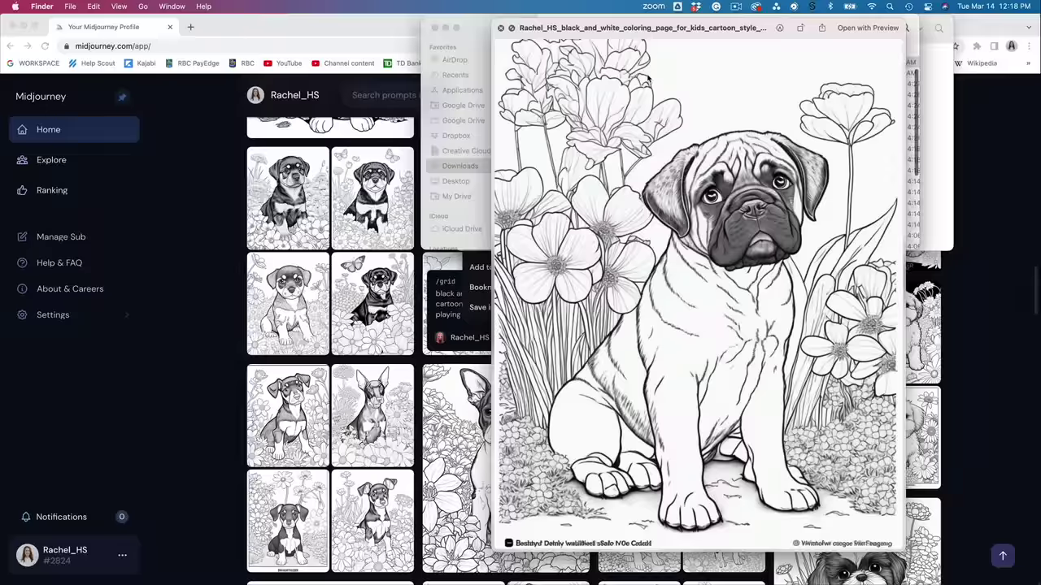
pyautogui.press('Up')
pyautogui.press('Up')
pyautogui.press('Up')
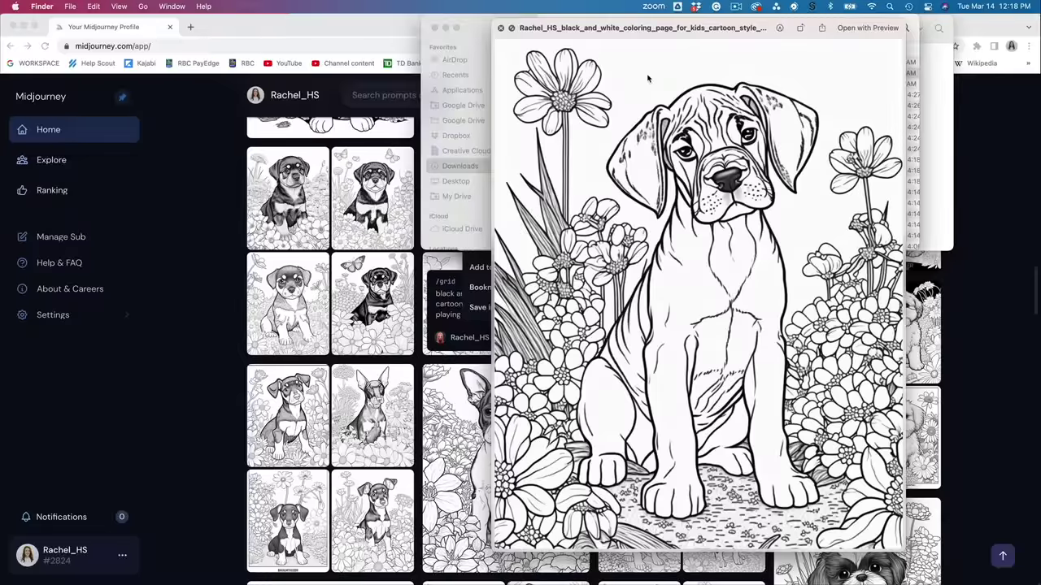
pyautogui.press('Down')
pyautogui.press('Up')
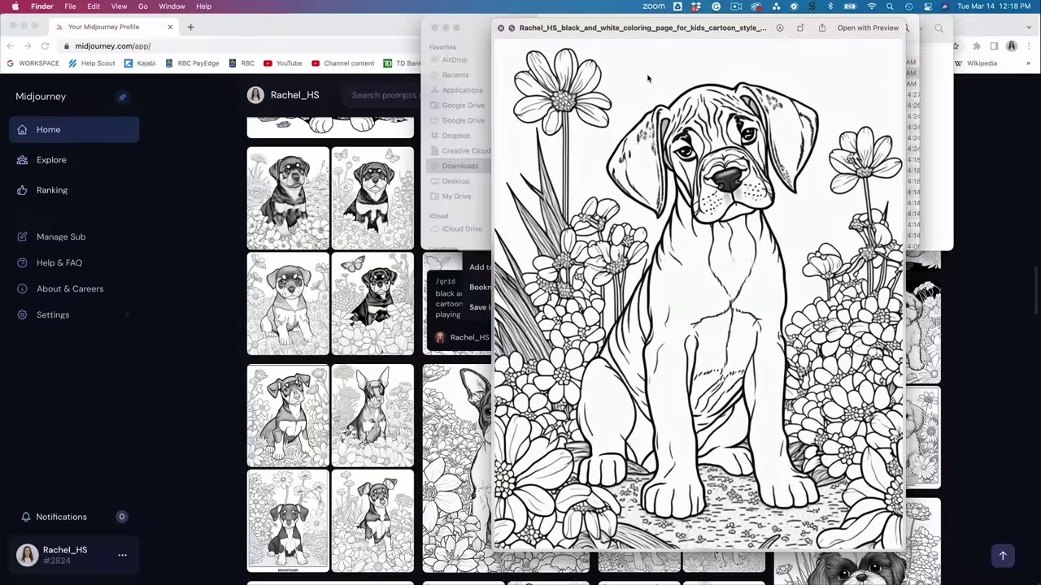